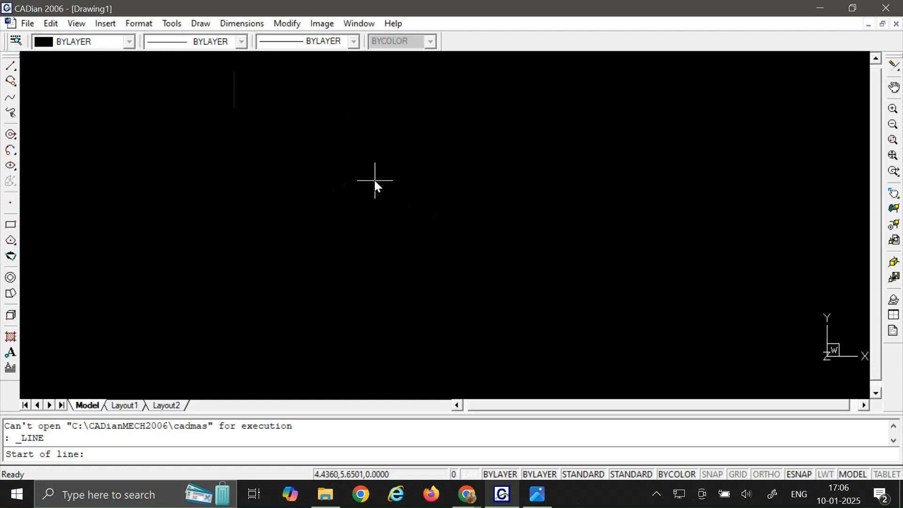
- Draw a closed five-pointed star outline from ten connected line segments in the empty model space and finish the Line command
left_click(375, 180)
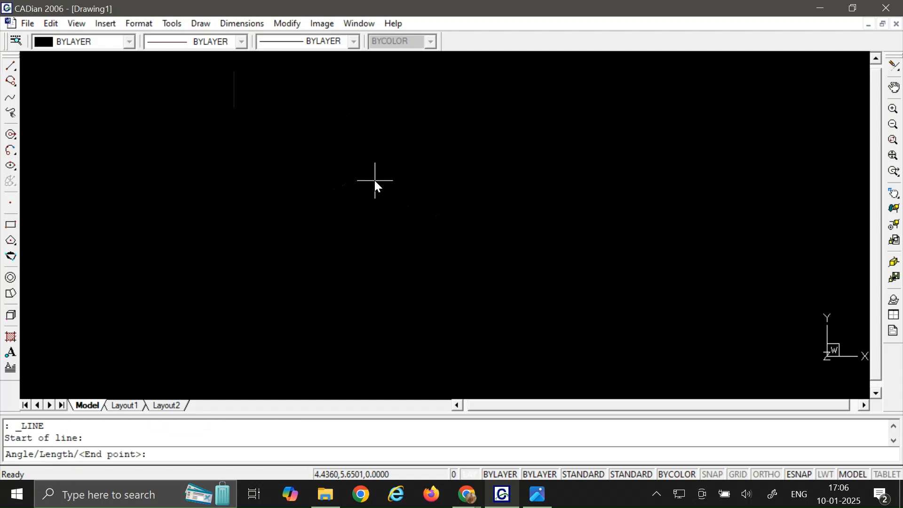
left_click(408, 132)
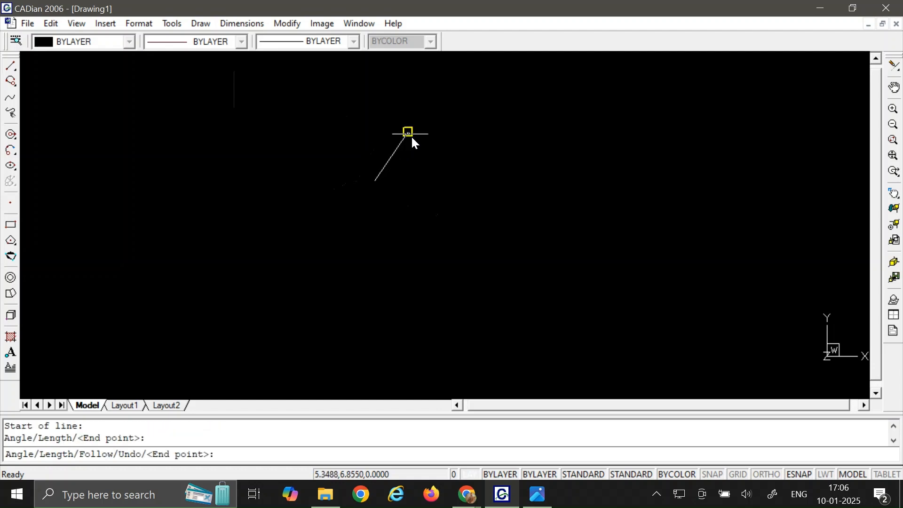
left_click(431, 181)
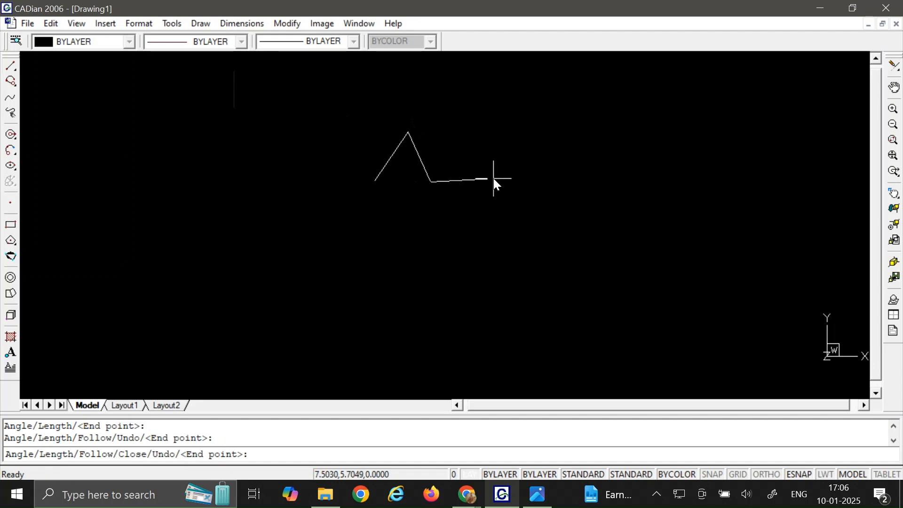
left_click(492, 179)
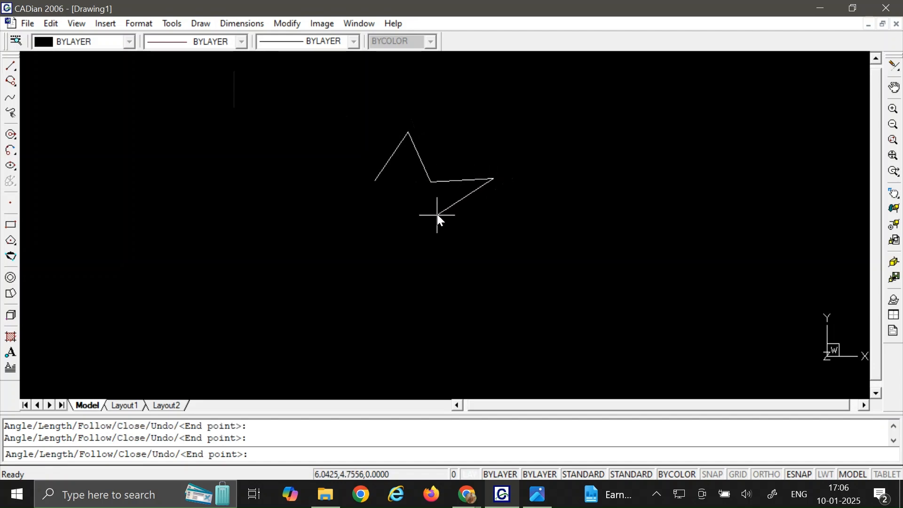
left_click(450, 260)
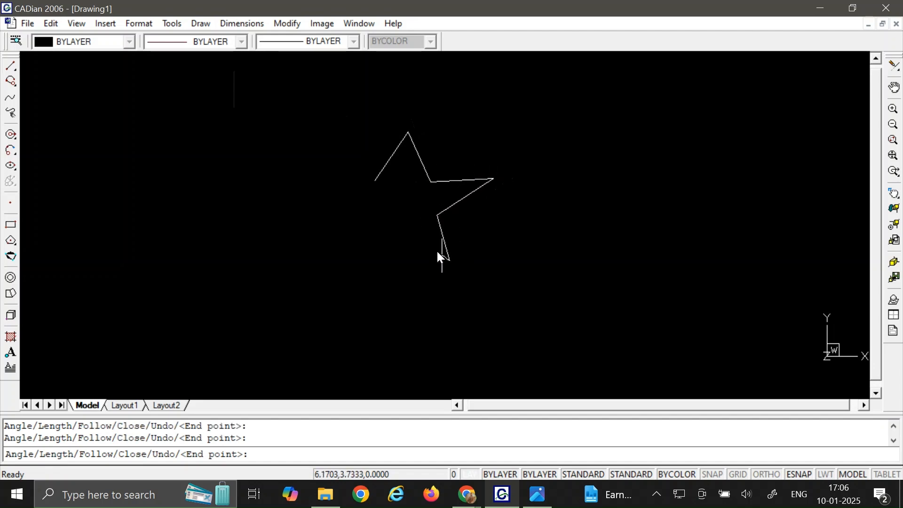
left_click(404, 221)
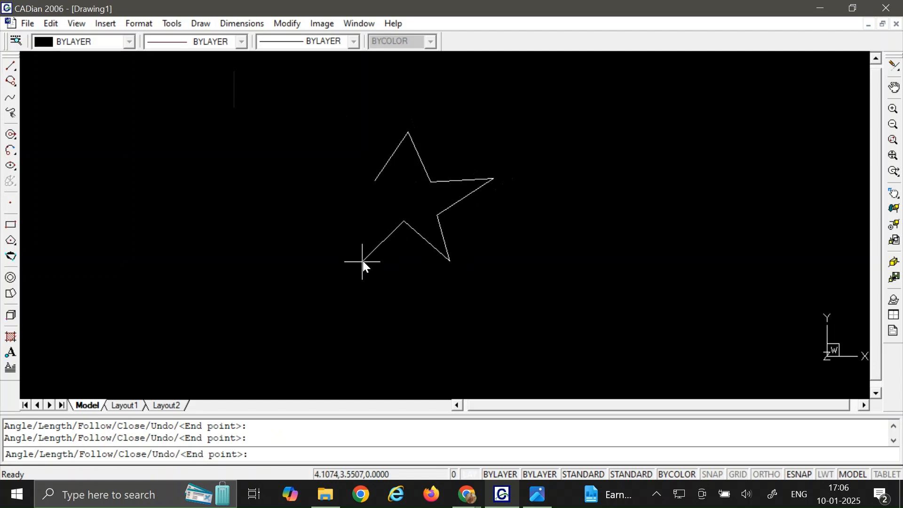
left_click(362, 261)
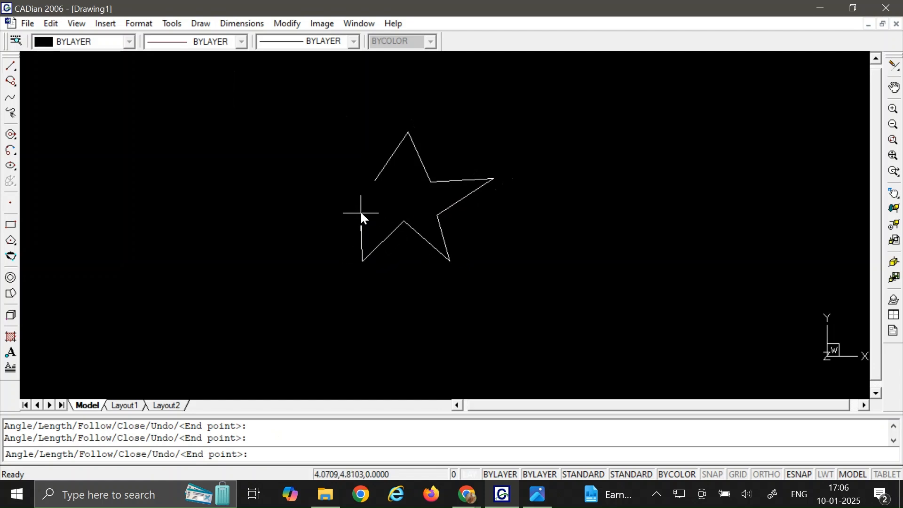
left_click(325, 188)
left_click(377, 179)
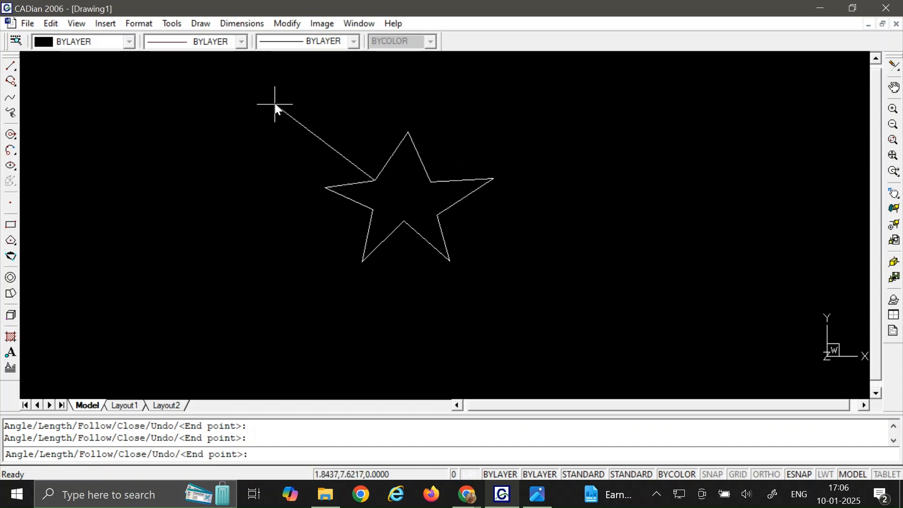
right_click(300, 117)
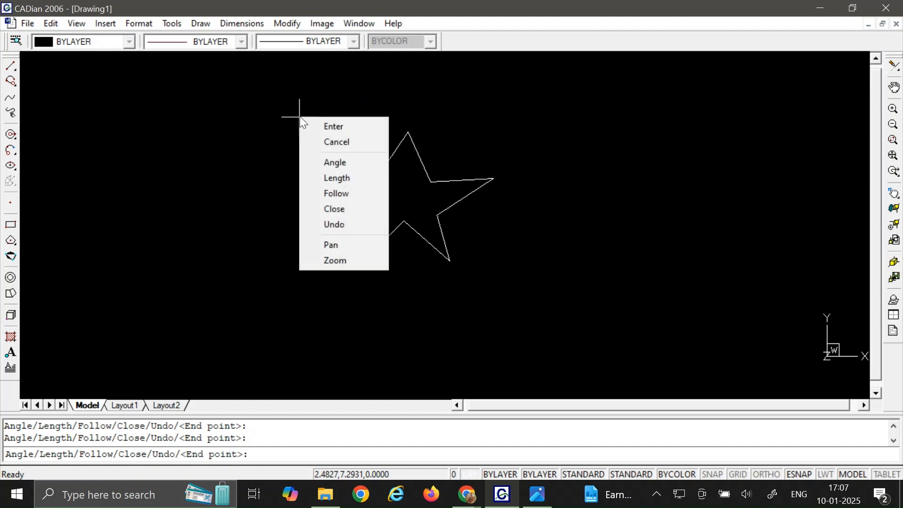
left_click(330, 125)
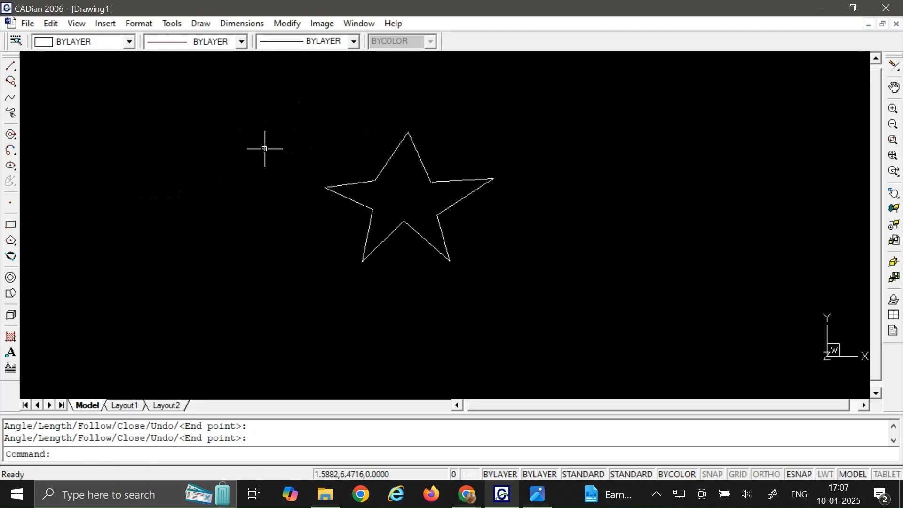
- Select the whole star with a selection window, clear it, and select and deselect only the line descending right from the top point
left_click(285, 285)
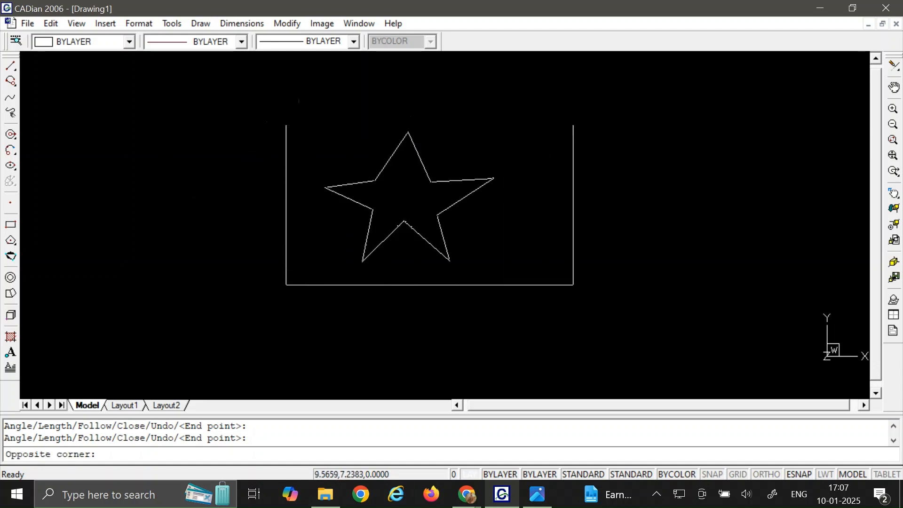
left_click(523, 96)
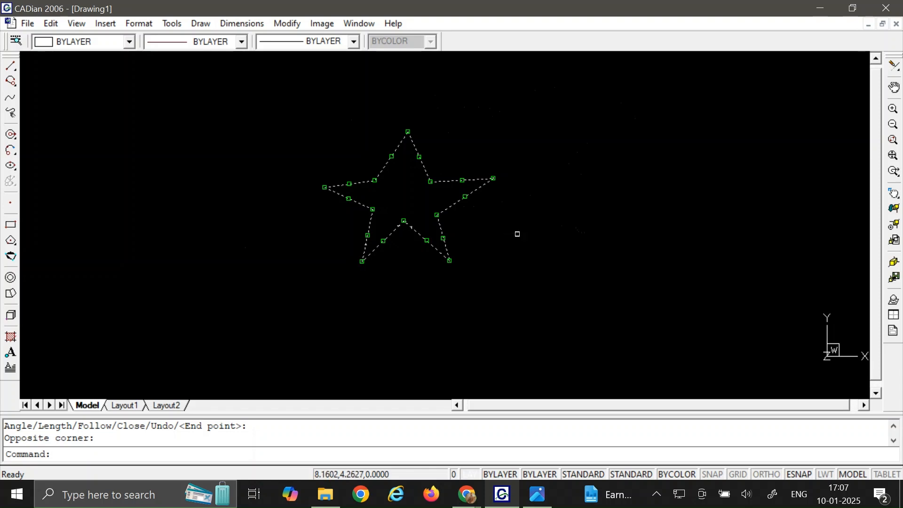
key("Escape")
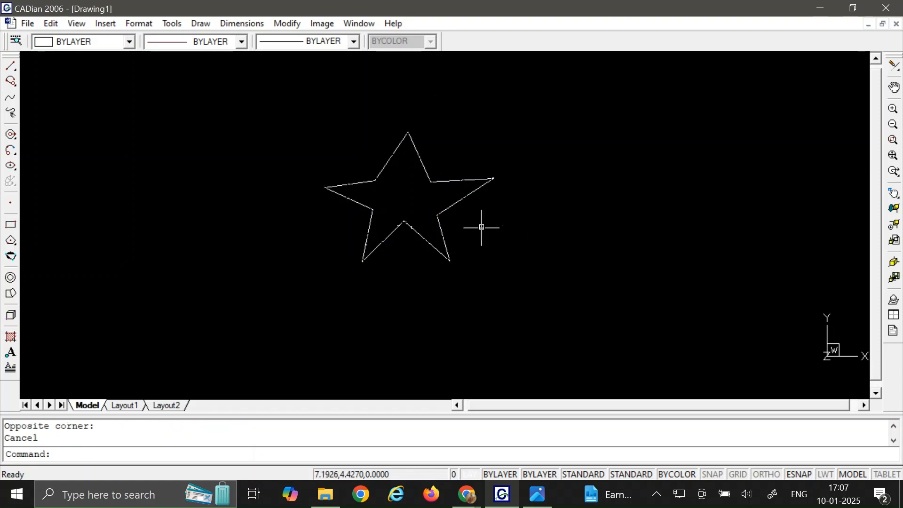
left_click(424, 172)
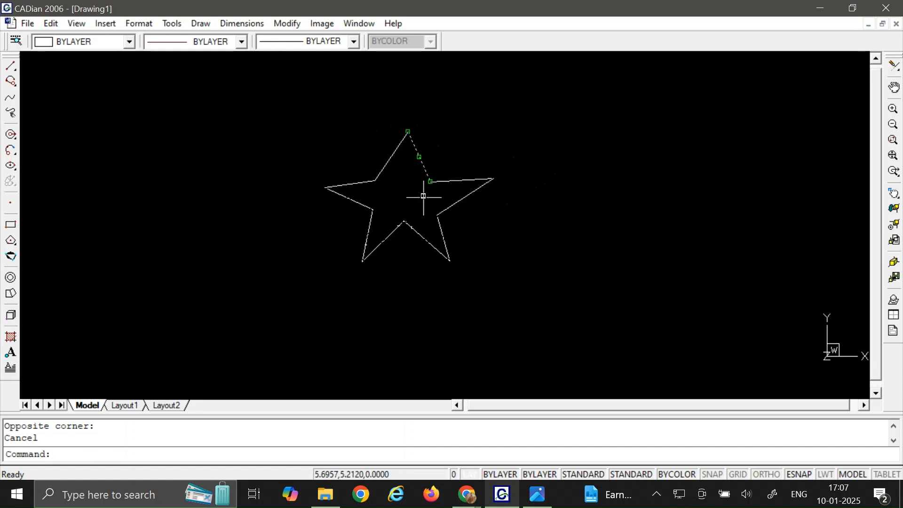
key("Escape")
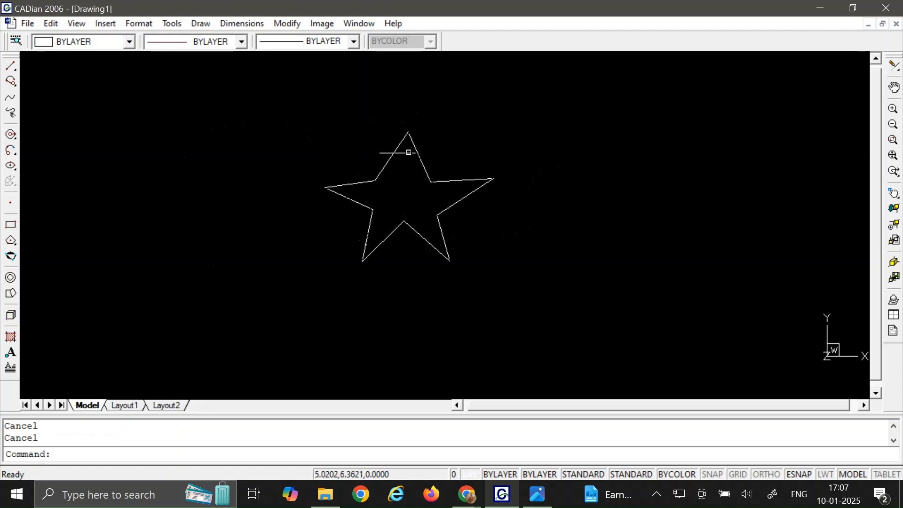
- Zoom in on the star by the preset 2x factor and zoom back out by .5x
left_click(83, 24)
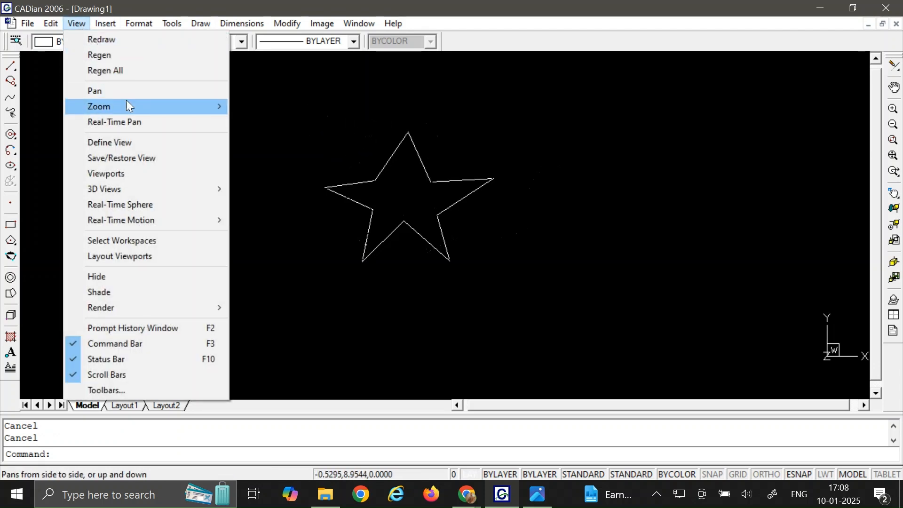
mouse_move(127, 101)
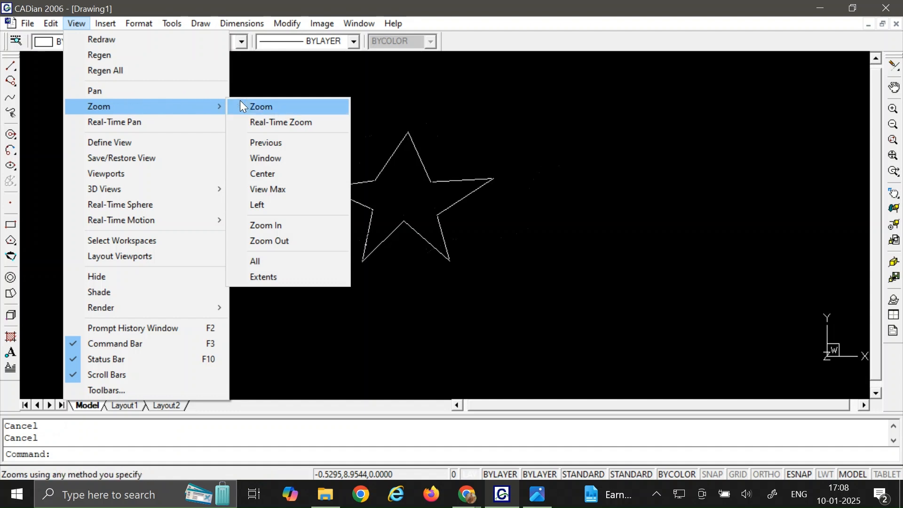
left_click(288, 226)
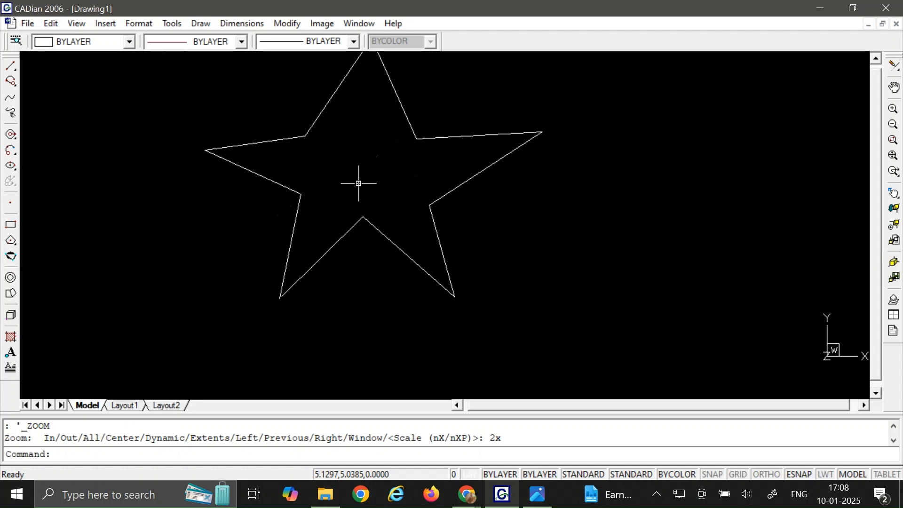
left_click(78, 23)
mouse_move(133, 106)
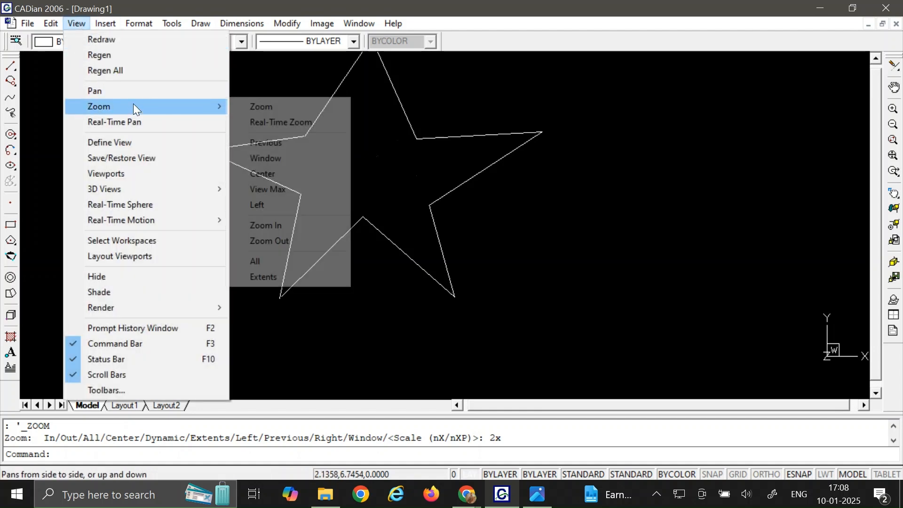
left_click(310, 240)
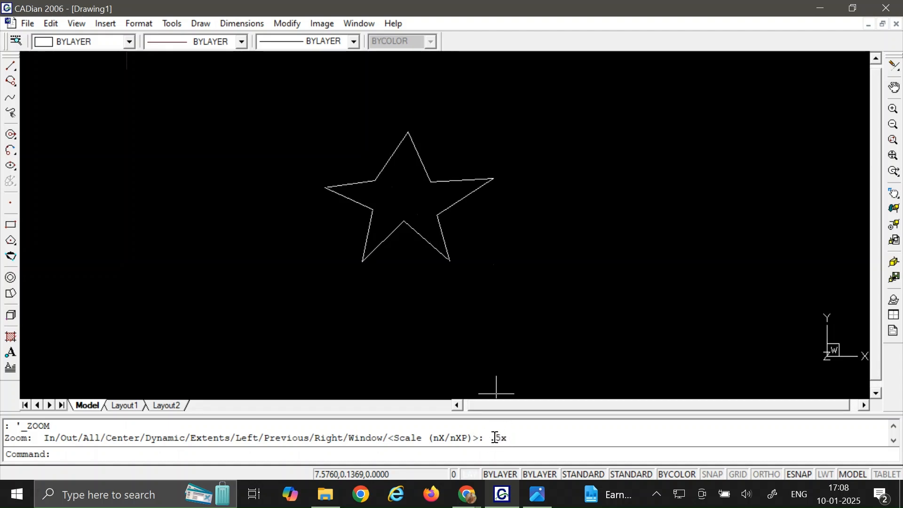
- Zoom the view out by a further .5x and zoom back in by 2x
left_click(75, 23)
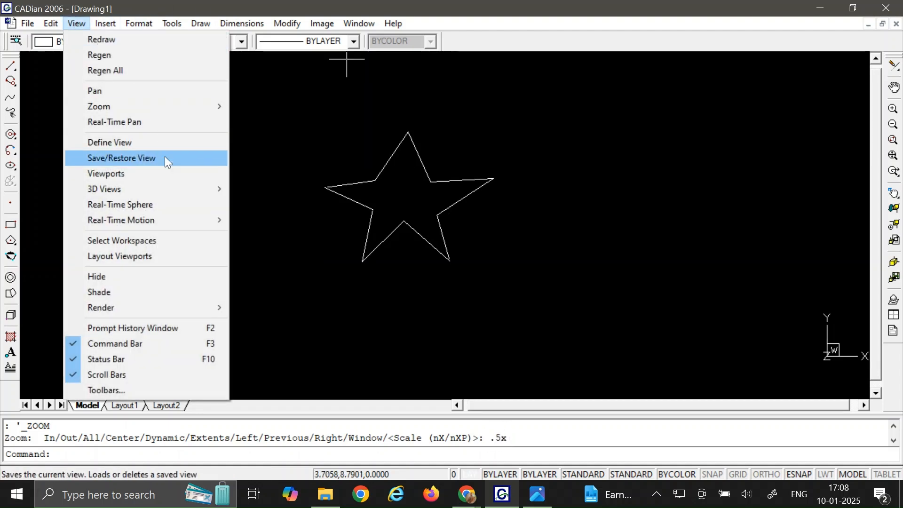
mouse_move(171, 108)
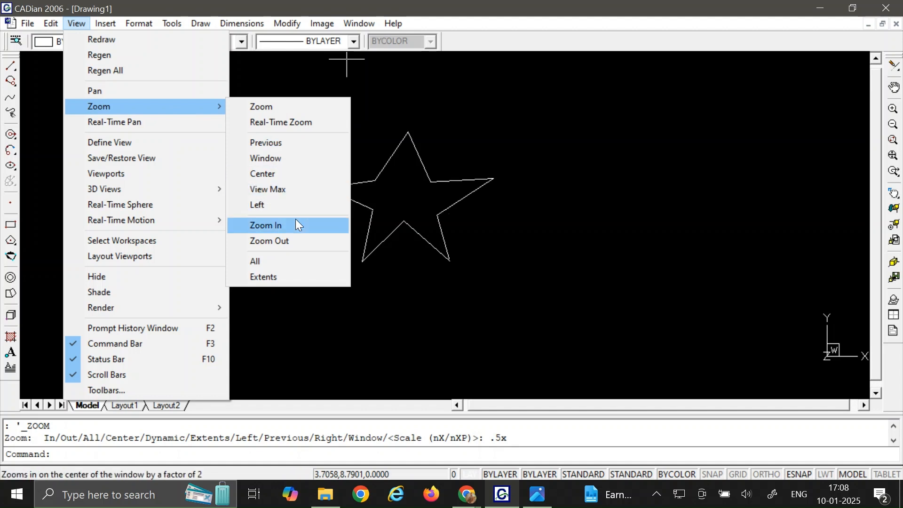
left_click(285, 241)
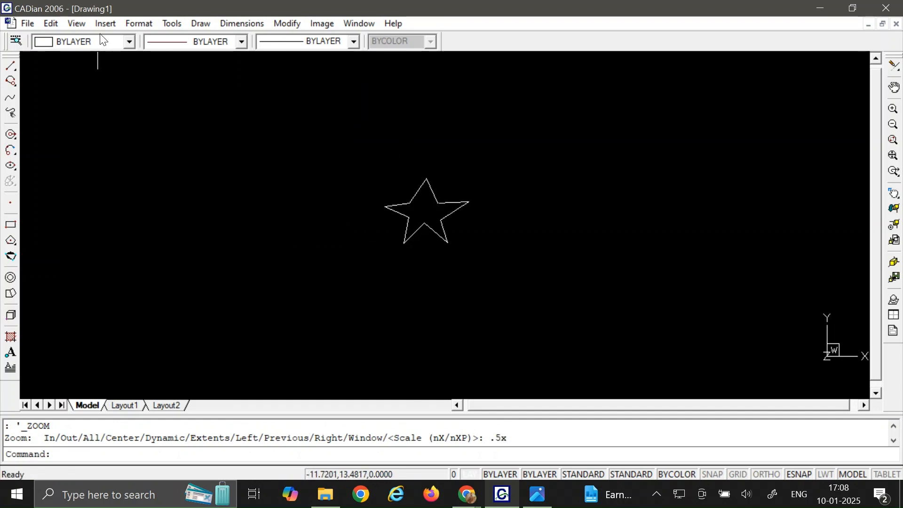
left_click(76, 26)
mouse_move(127, 109)
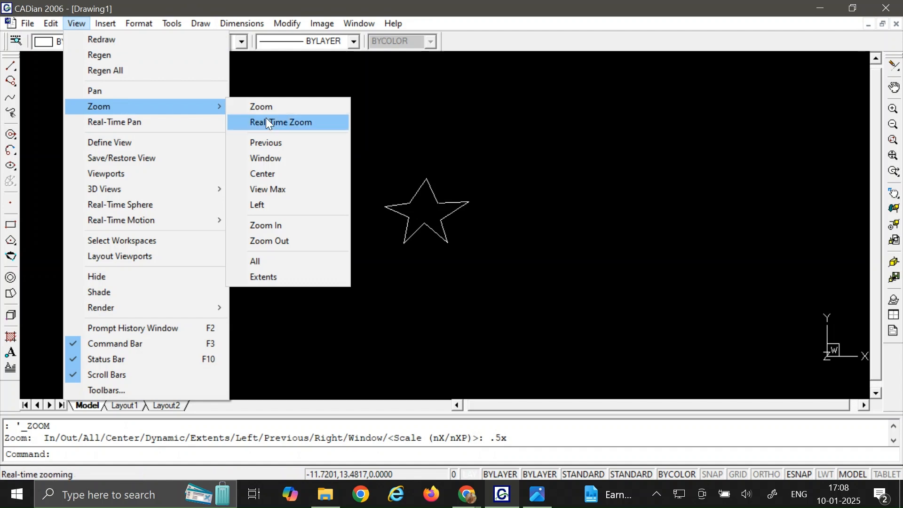
left_click(298, 224)
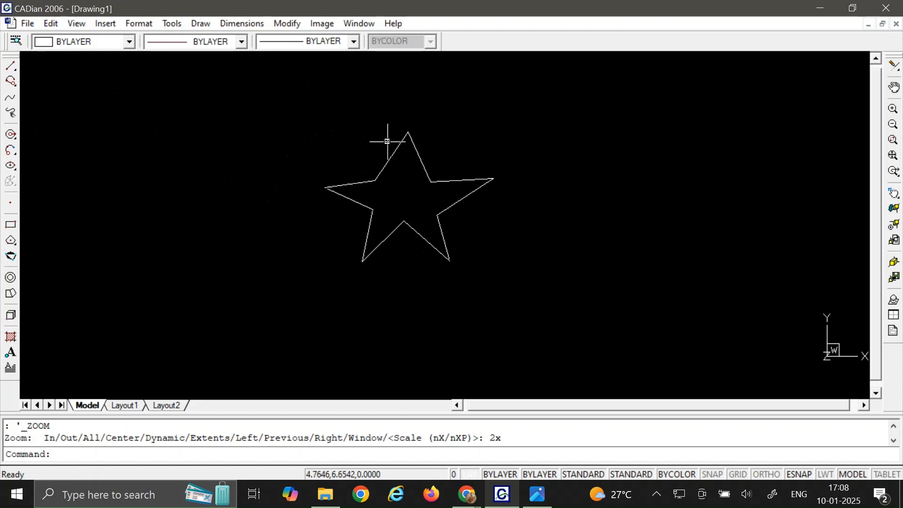
- View the star at several magnifications by zooming freely in and out around its top point and its centre
scroll(388, 142, "up", 2)
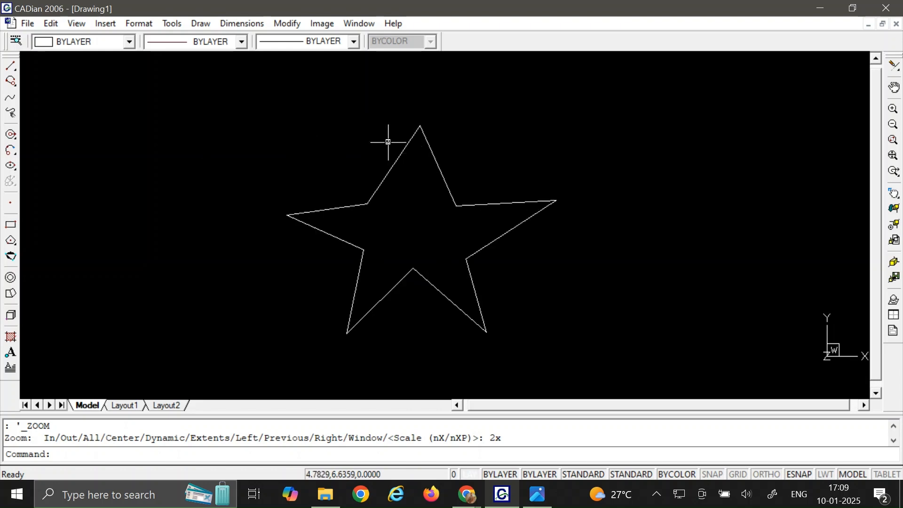
scroll(388, 142, "up", 2)
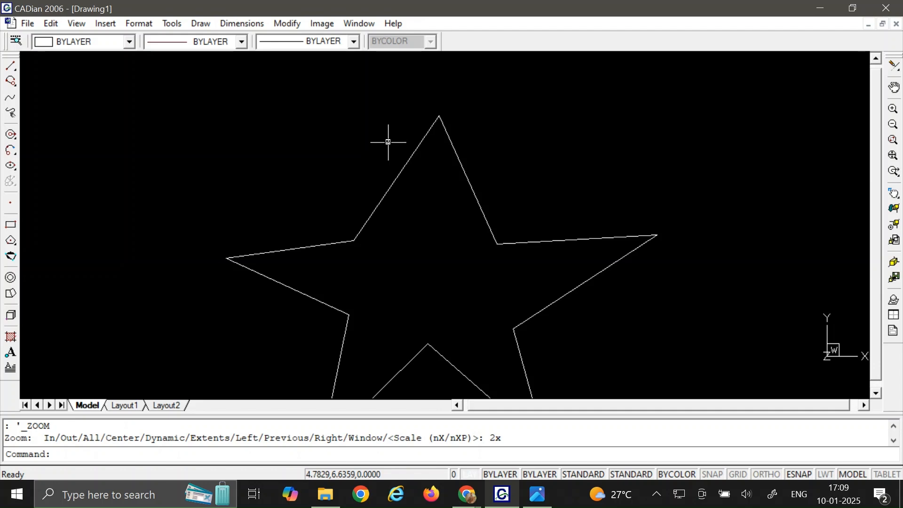
scroll(388, 141, "down", 2)
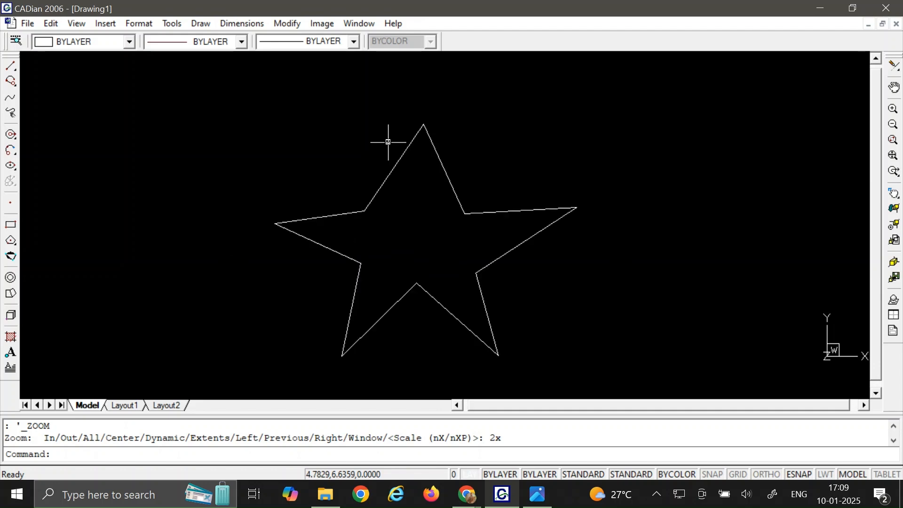
scroll(388, 141, "down", 4)
scroll(388, 141, "down", 2)
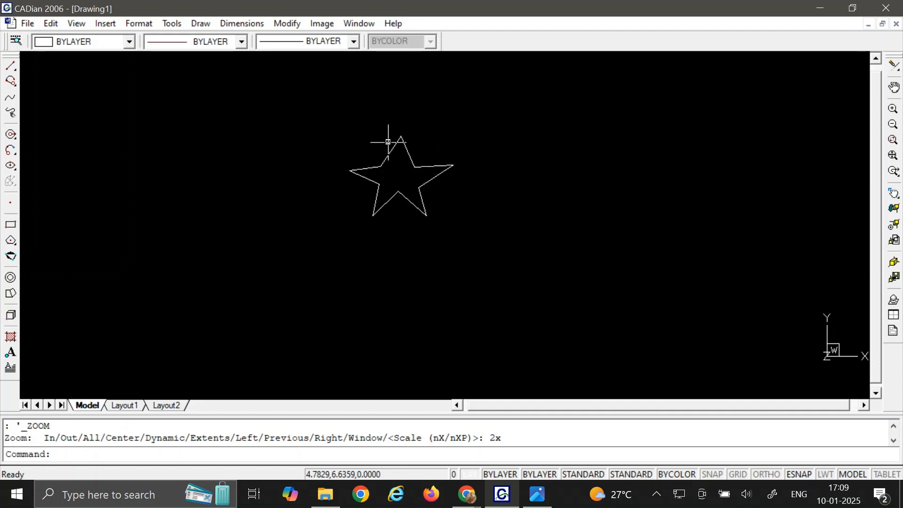
scroll(388, 142, "up", 3)
scroll(388, 142, "up", 1)
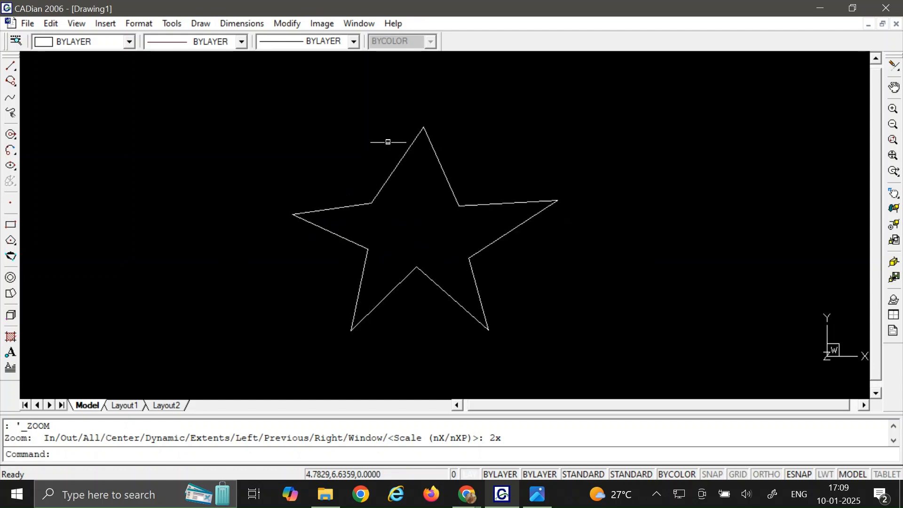
scroll(388, 137, "down", 1)
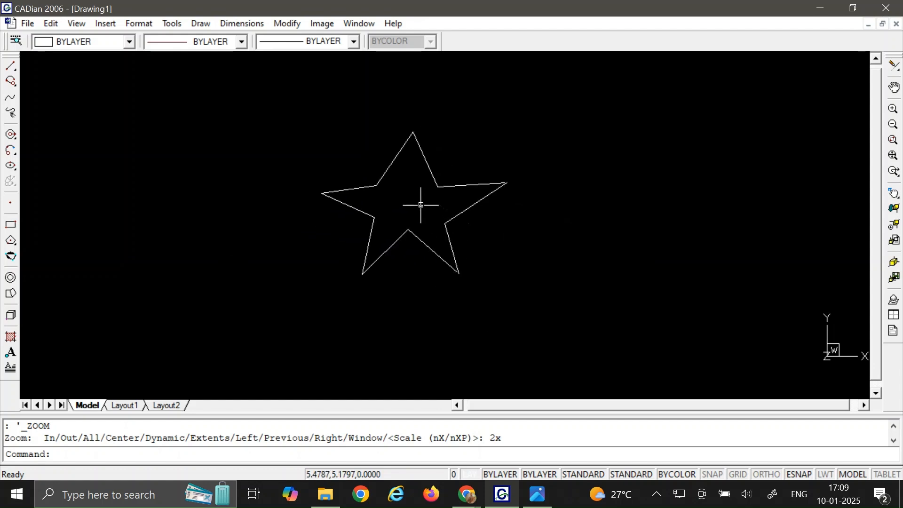
scroll(420, 204, "up", 5)
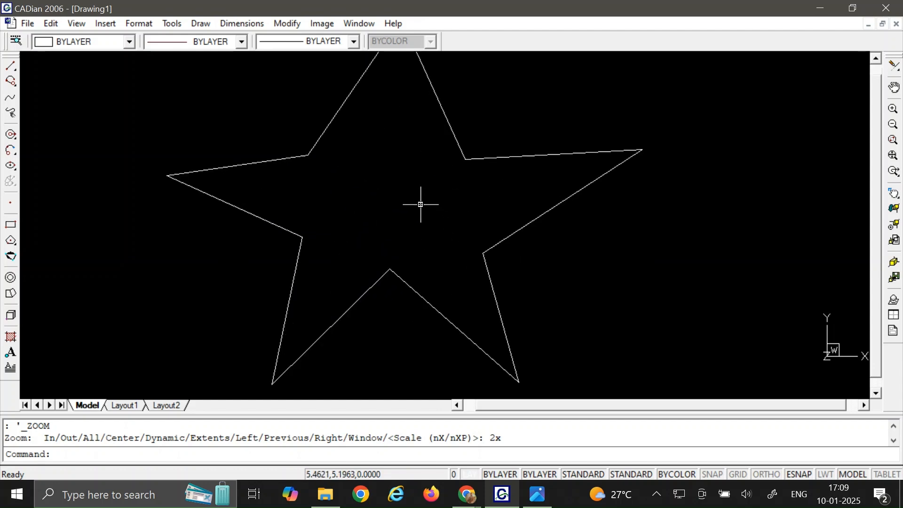
scroll(420, 204, "down", 4)
scroll(421, 204, "up", 1)
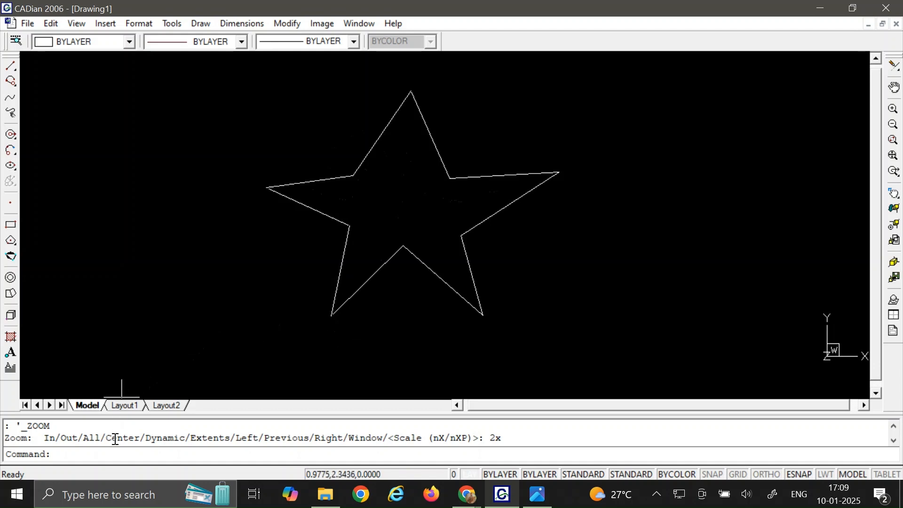
- Run the Zoom command with the All option (A) on the drawing that contains only the star
left_click(114, 459)
type("zoom")
key("Return")
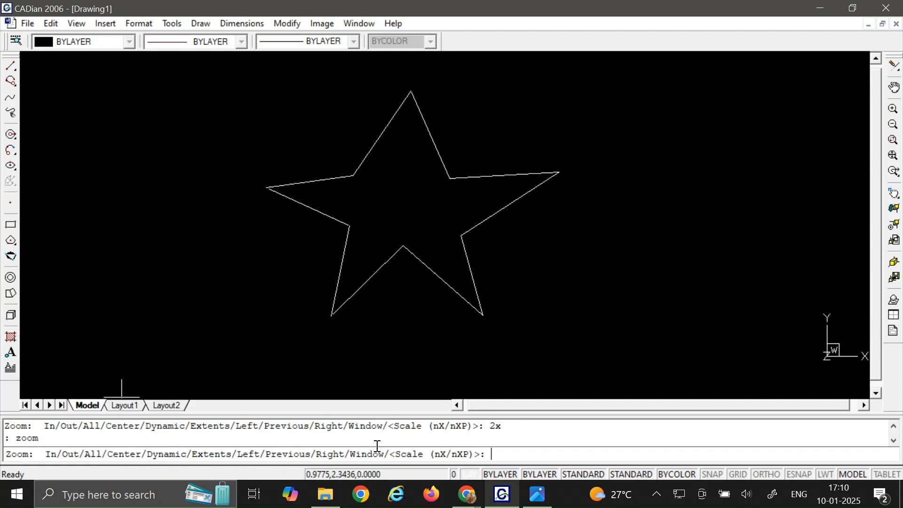
type("a")
key("BackSpace")
type("A")
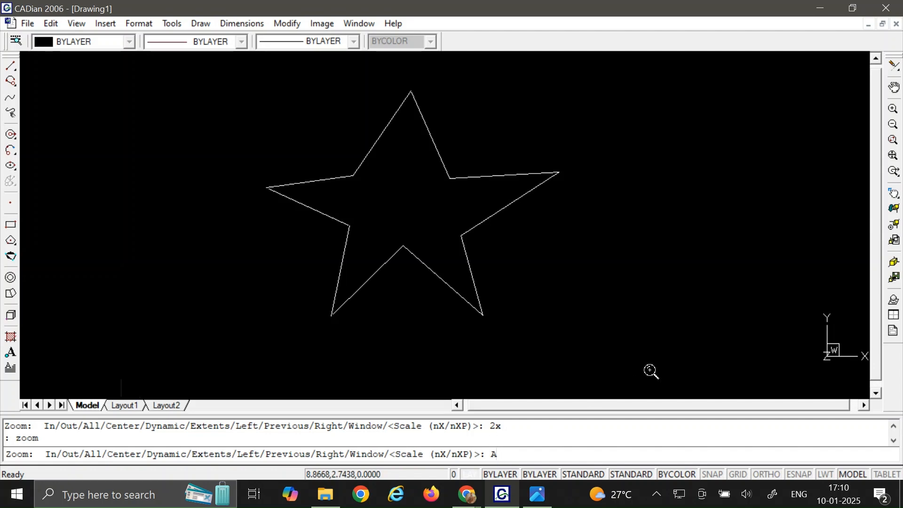
key("Return")
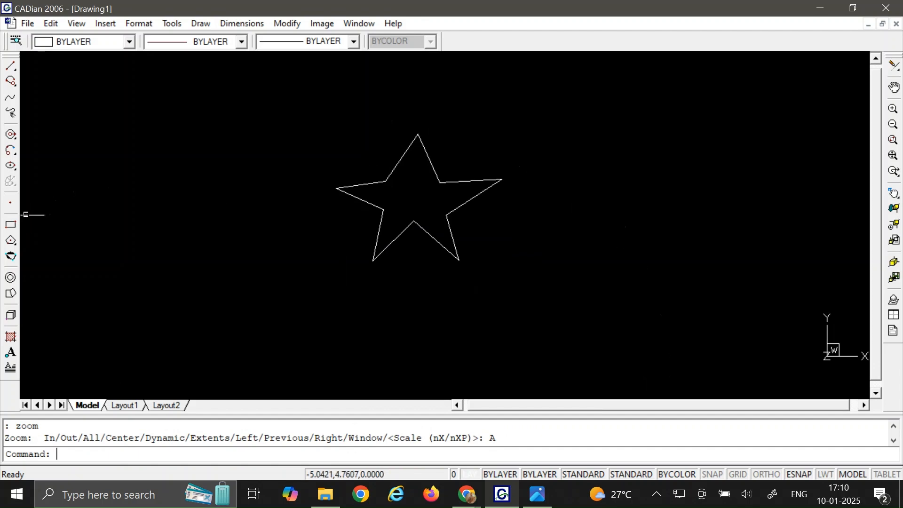
- Draw a rectangle enclosing the whole star, with clear space between its edges and the star's points
left_click(10, 226)
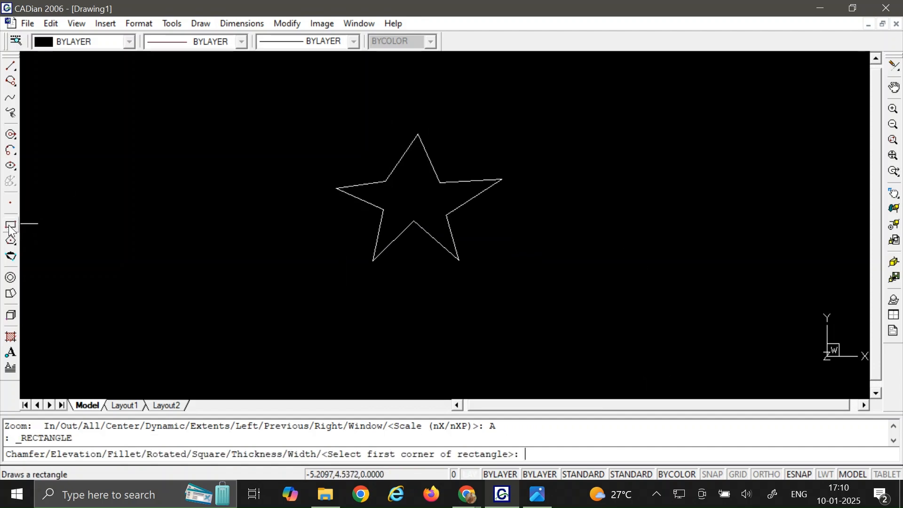
left_click(219, 309)
left_click(607, 100)
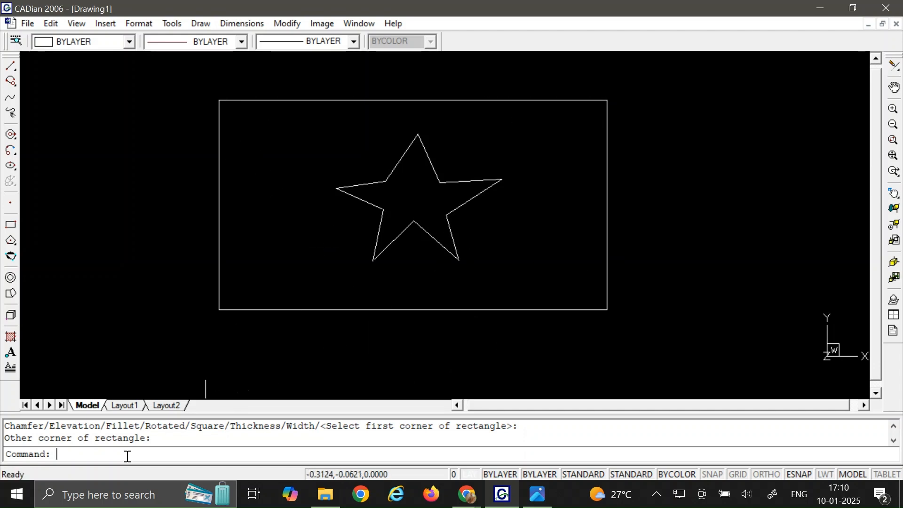
- Zoom to All (A) to display both the star and its surrounding rectangle
type("ZOOM")
key("Return")
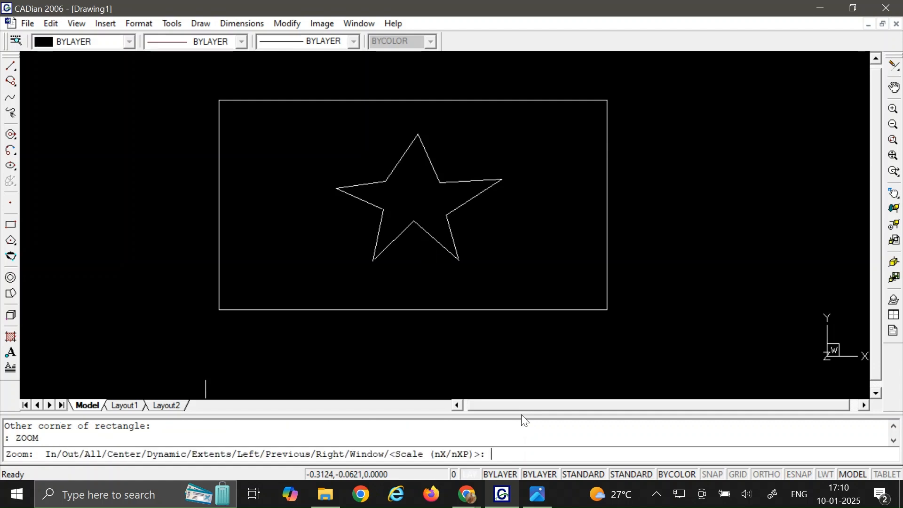
type("A")
key("Return")
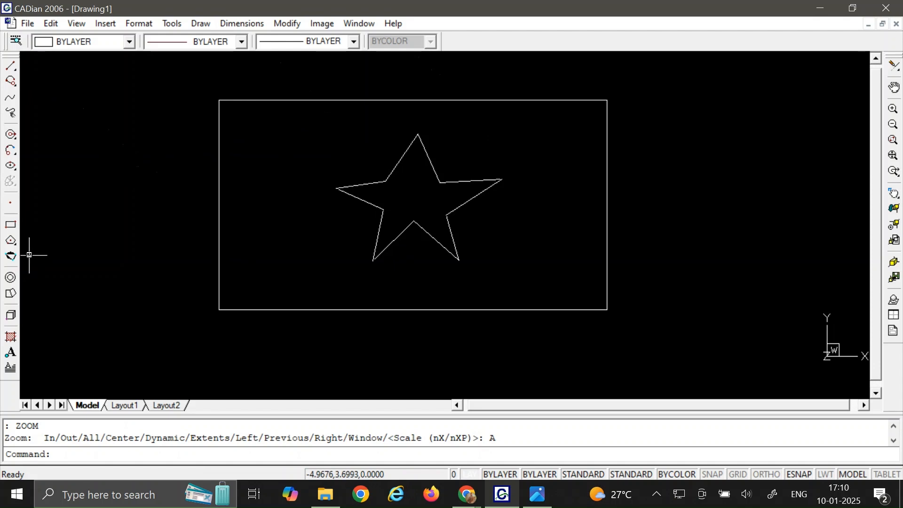
- Draw a chain of five connected lines that extends far beyond the rectangle and crosses the star, and end the Line command
left_click(11, 73)
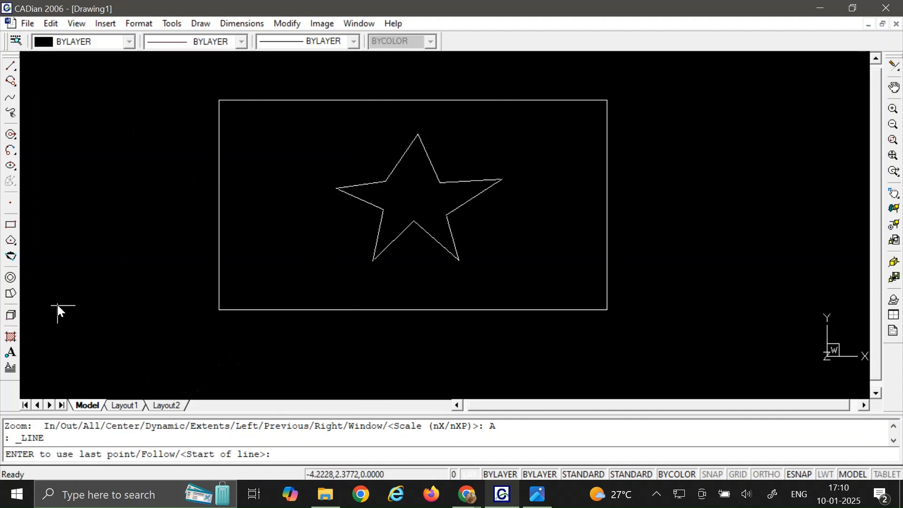
left_click(31, 204)
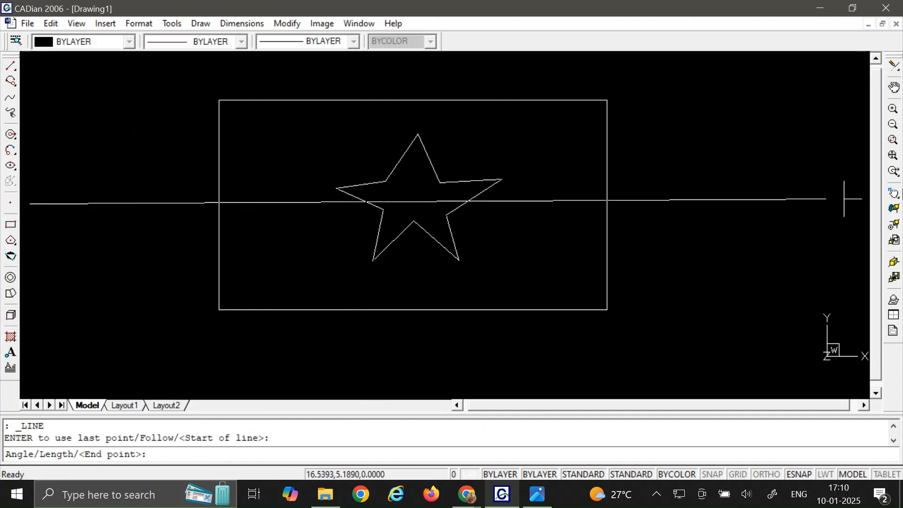
left_click(874, 187)
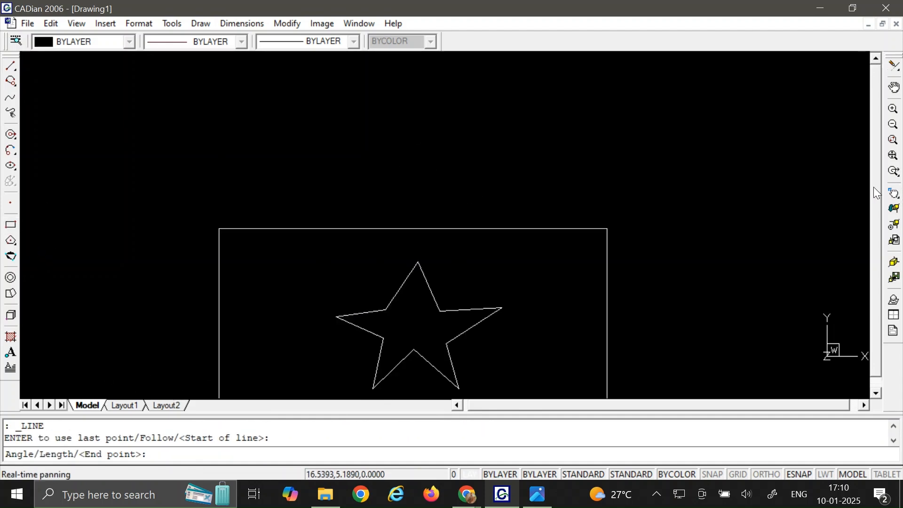
left_click(555, 179)
scroll(555, 179, "down", 2)
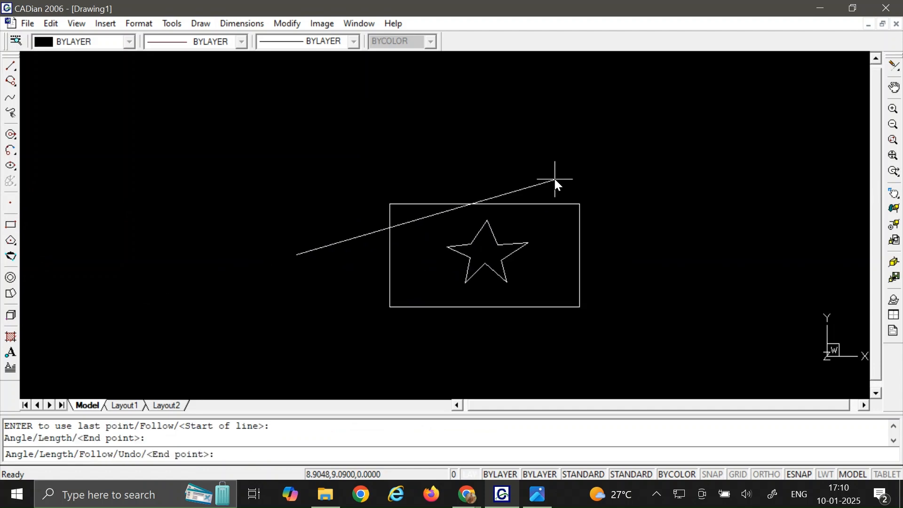
left_click(769, 318)
left_click(220, 355)
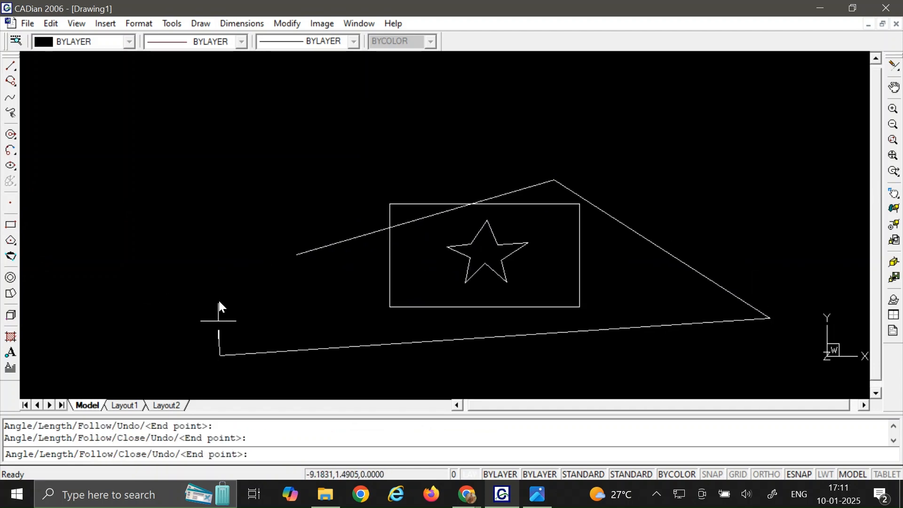
left_click(191, 109)
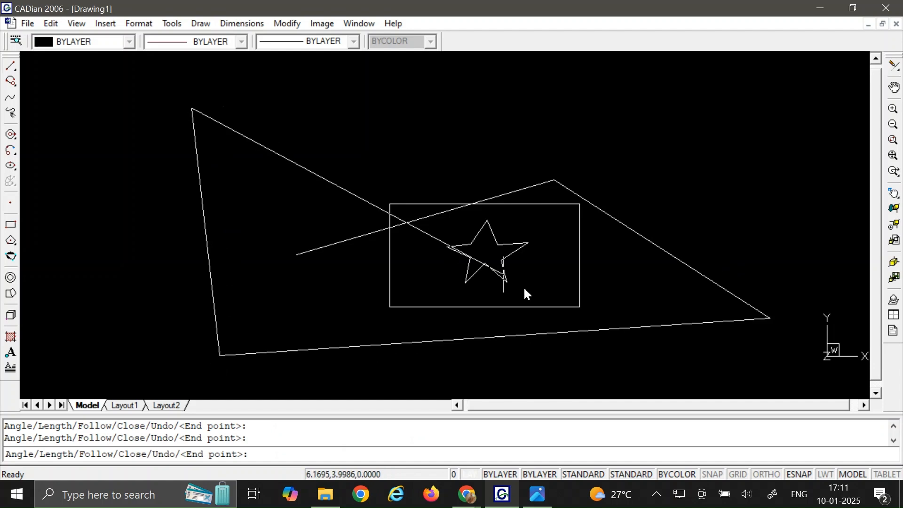
left_click(750, 376)
key("Escape")
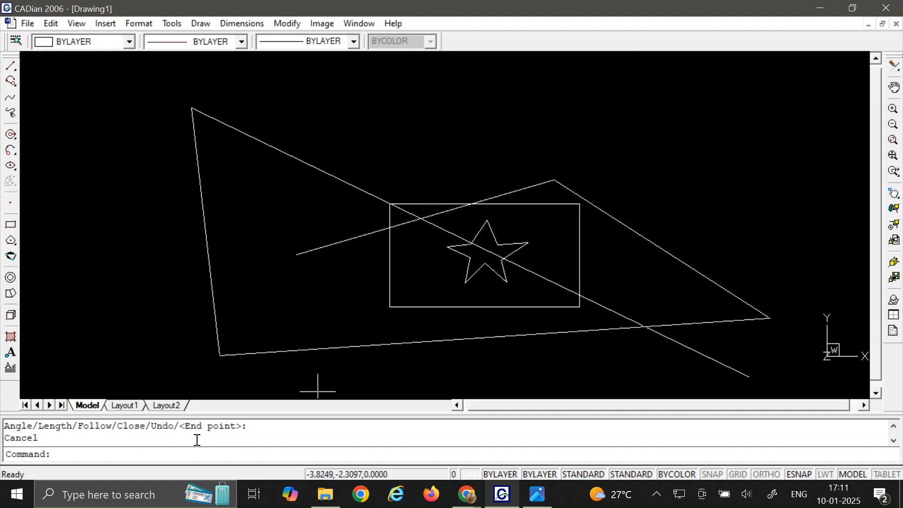
- Zoom to All (A) so that the long connected lines, the rectangle and the star fit the view
type("ZOOM")
key("Return")
type("A")
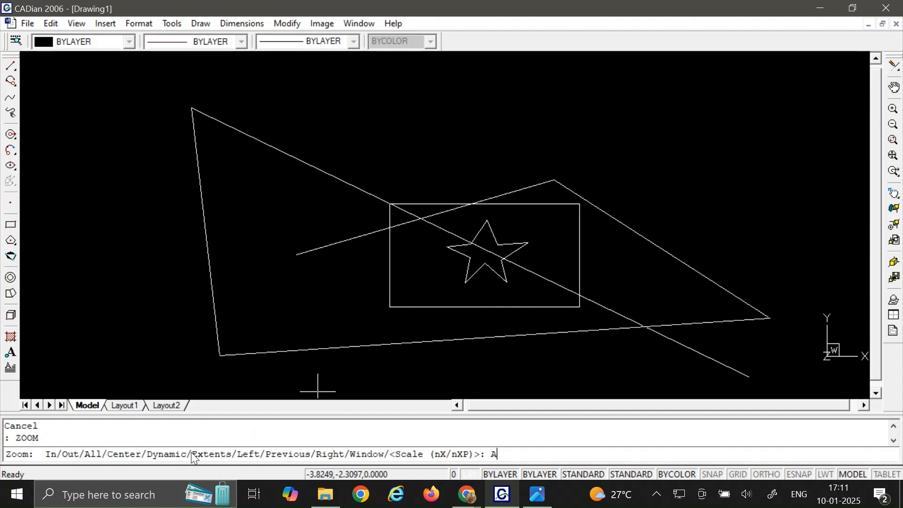
key("Return")
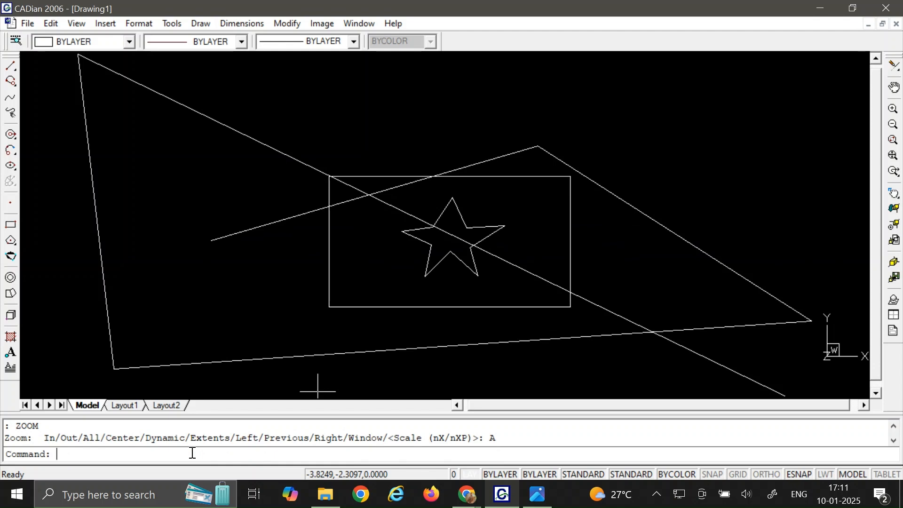
- Select the five long connected lines around the rectangle and delete them
left_click(466, 167)
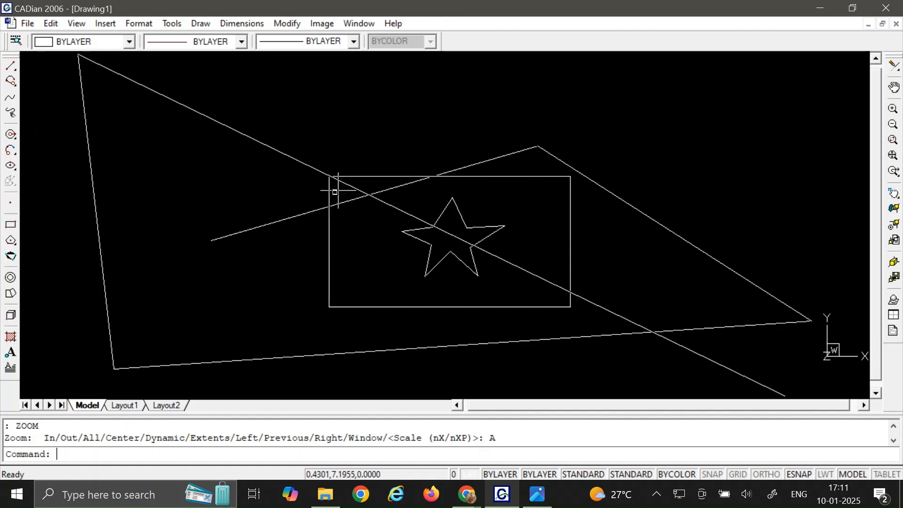
left_click(329, 206)
left_click(316, 170)
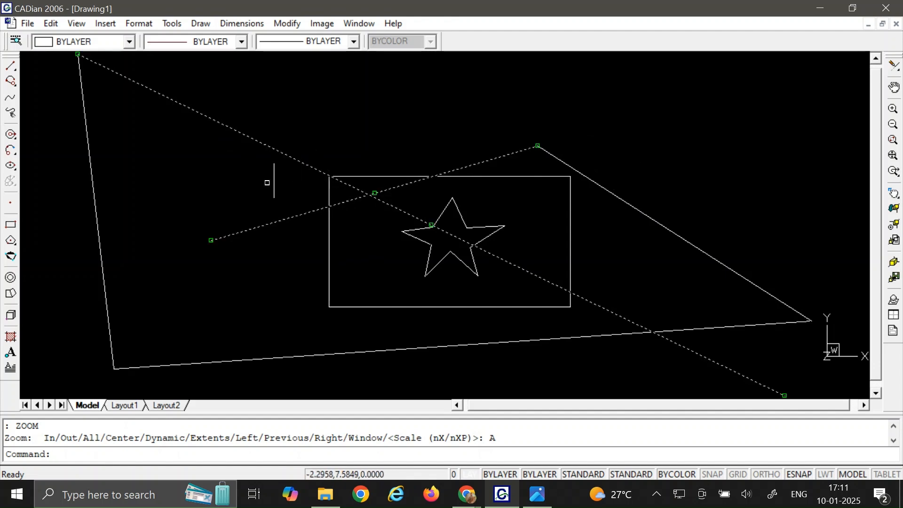
left_click(100, 259)
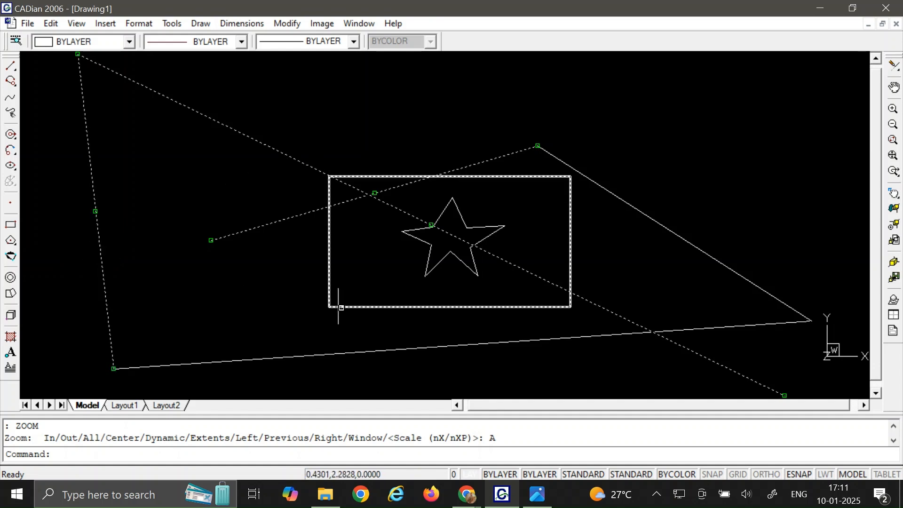
left_click(399, 349)
left_click(646, 217)
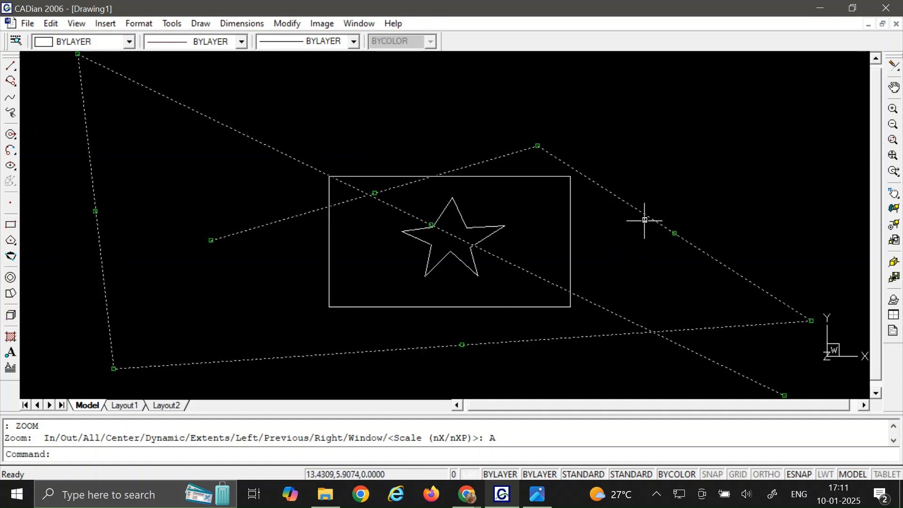
key("Delete")
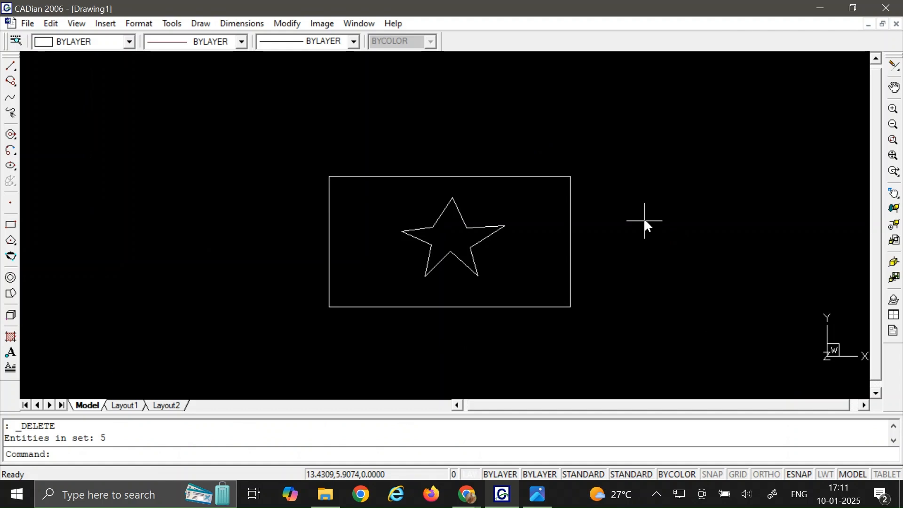
- Run the Zoom command with the ALL option to refit the view to the remaining rectangle and star
left_click(213, 456)
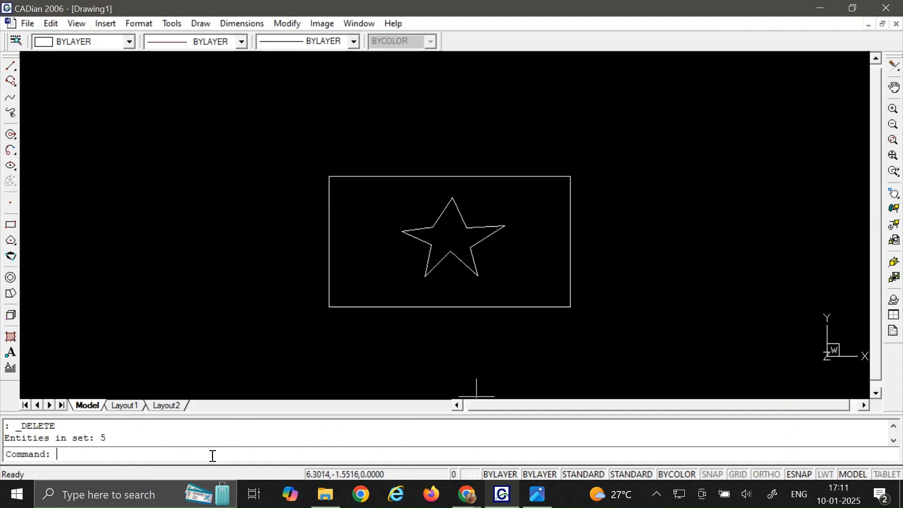
type("ZOOO")
key("BackSpace")
type("M")
key("Return")
type("ALL")
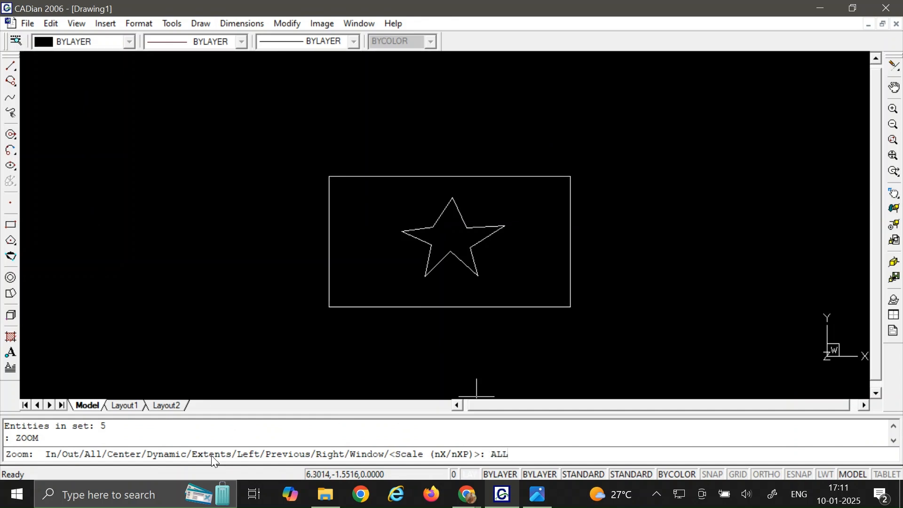
key("Return")
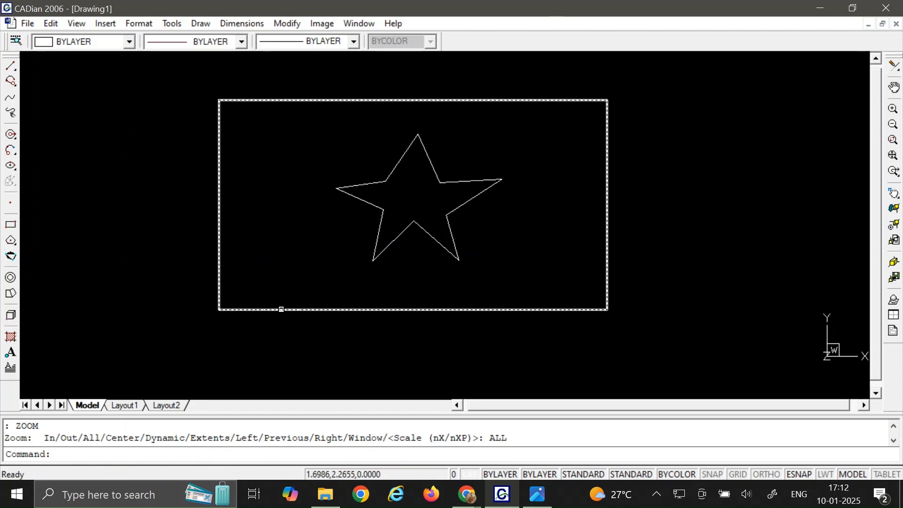
- Delete the rectangle surrounding the star
left_click(283, 310)
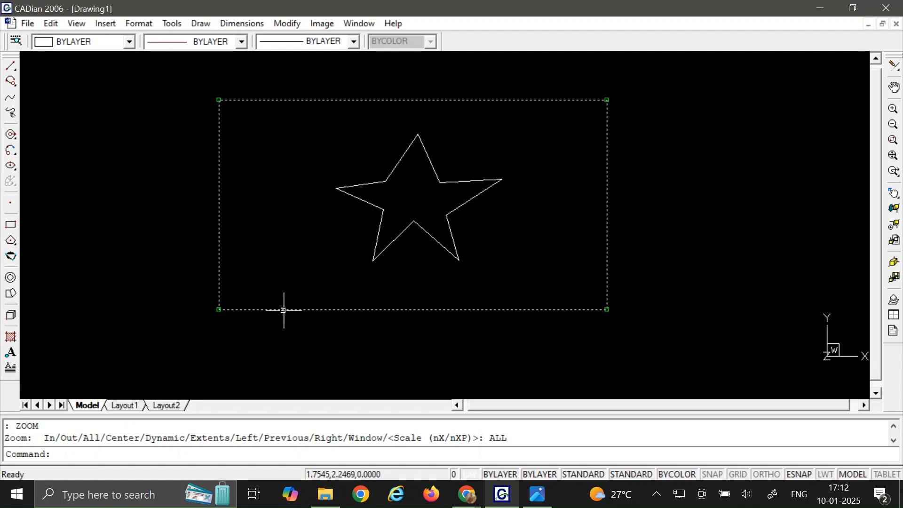
key("Delete")
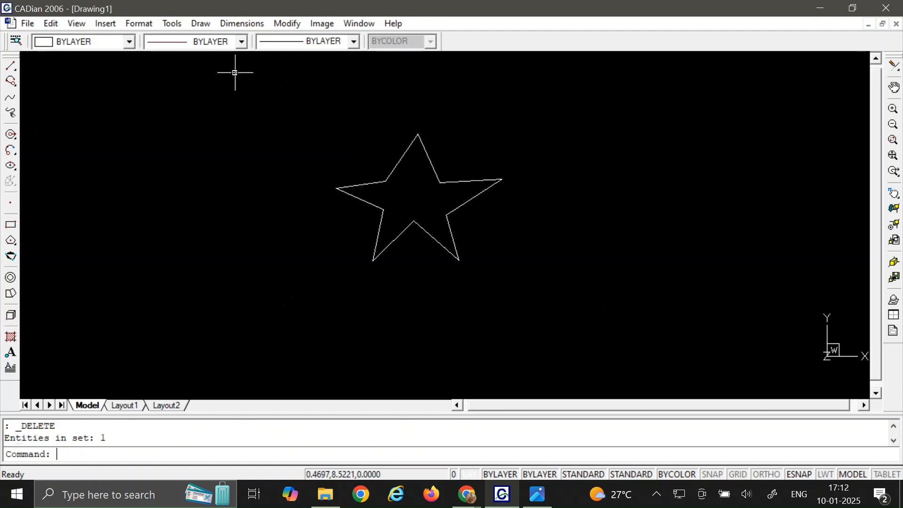
- Pan the view from a base point at the star's centre so the star moves down and to the left
left_click(76, 22)
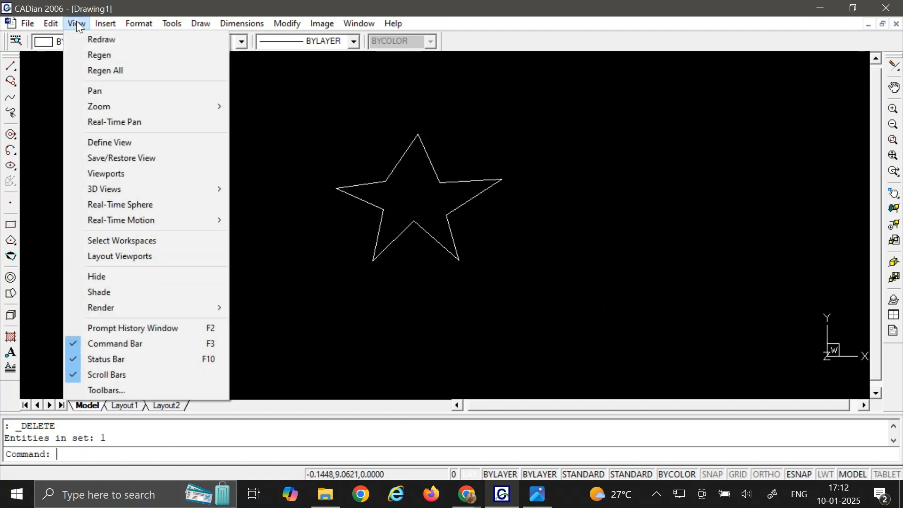
left_click(109, 91)
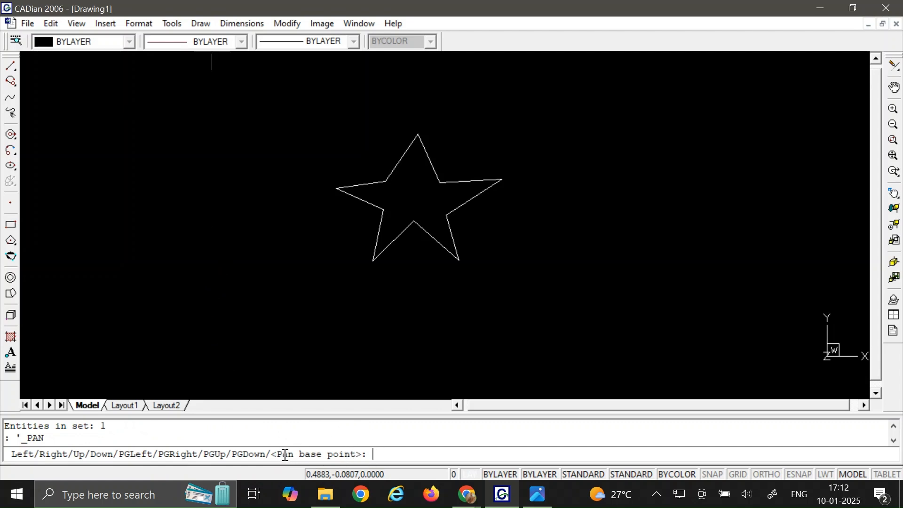
left_click(413, 197)
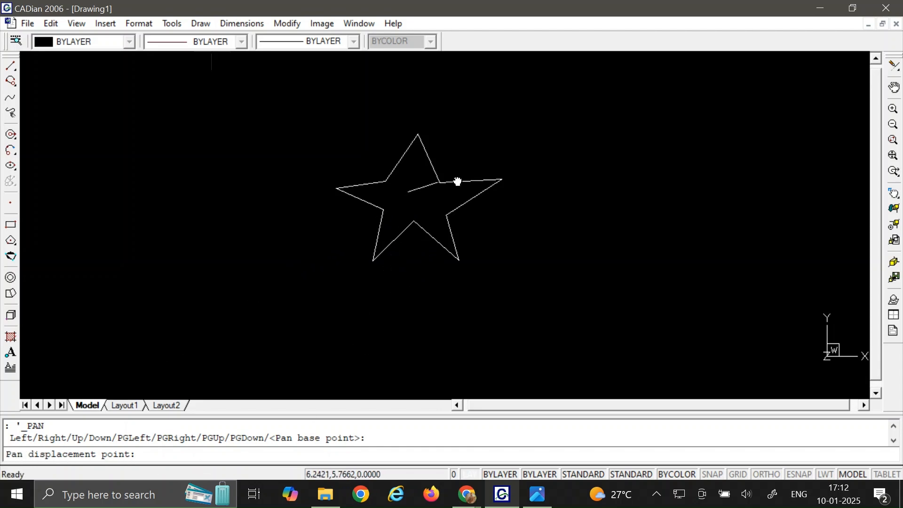
left_click(204, 259)
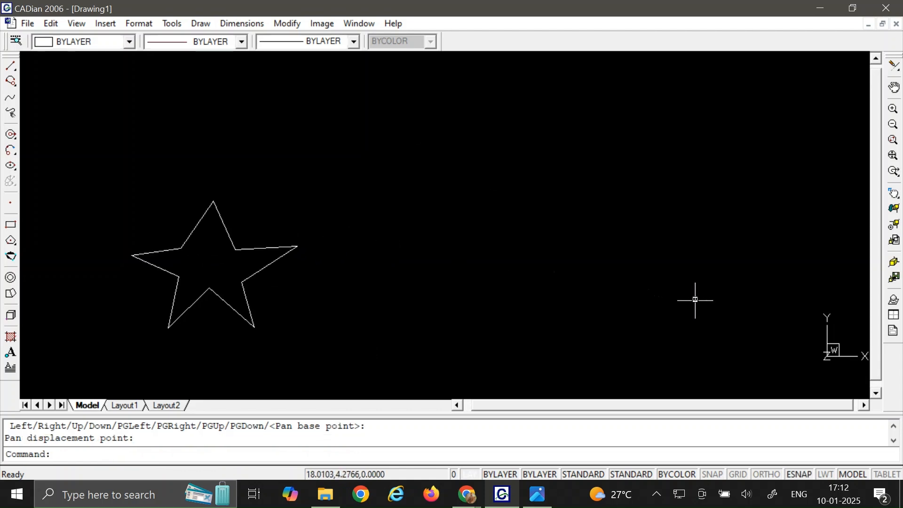
- Pan the view again from the star's centre so the star moves up and to the right
left_click(77, 21)
left_click(104, 92)
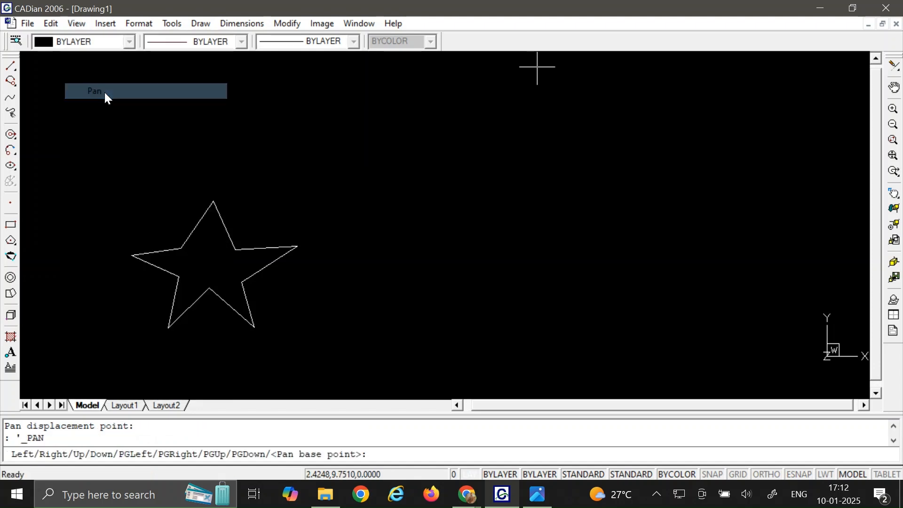
left_click(209, 265)
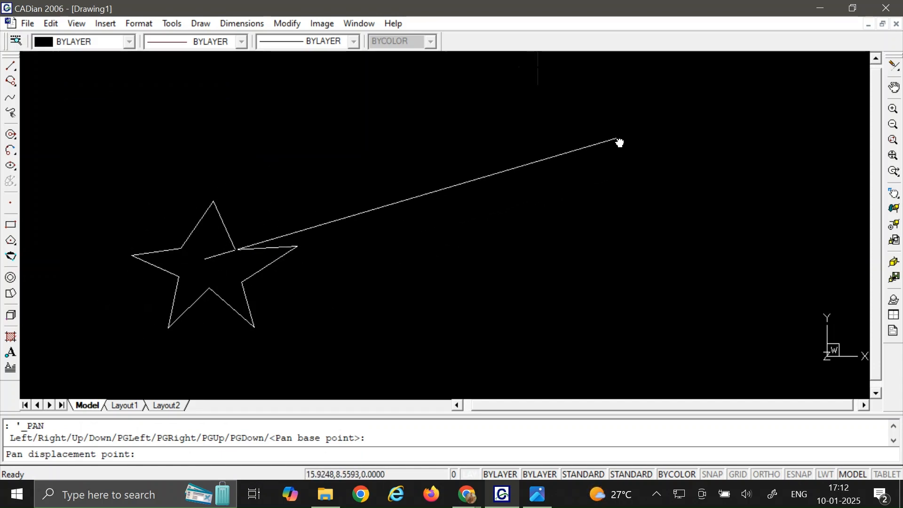
left_click(617, 141)
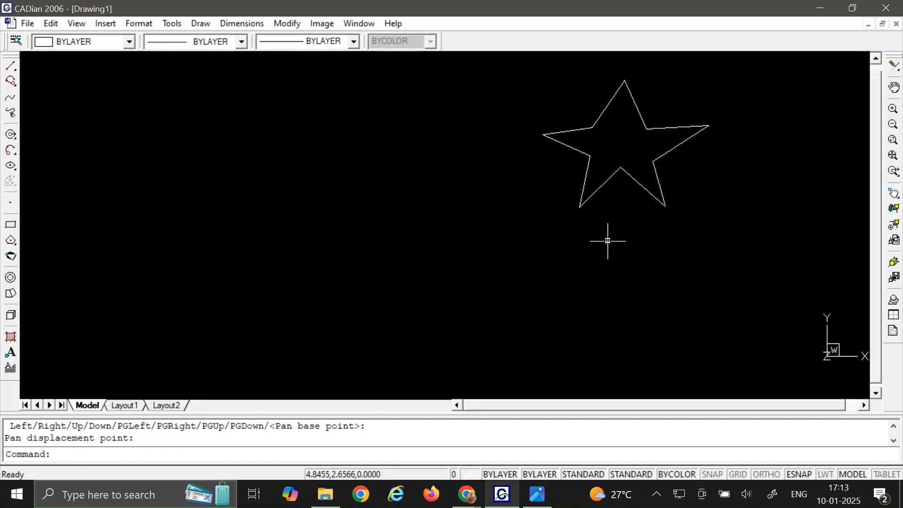
- Draw a wide, low rectangle to the lower left of the star, without overlapping it
left_click(10, 224)
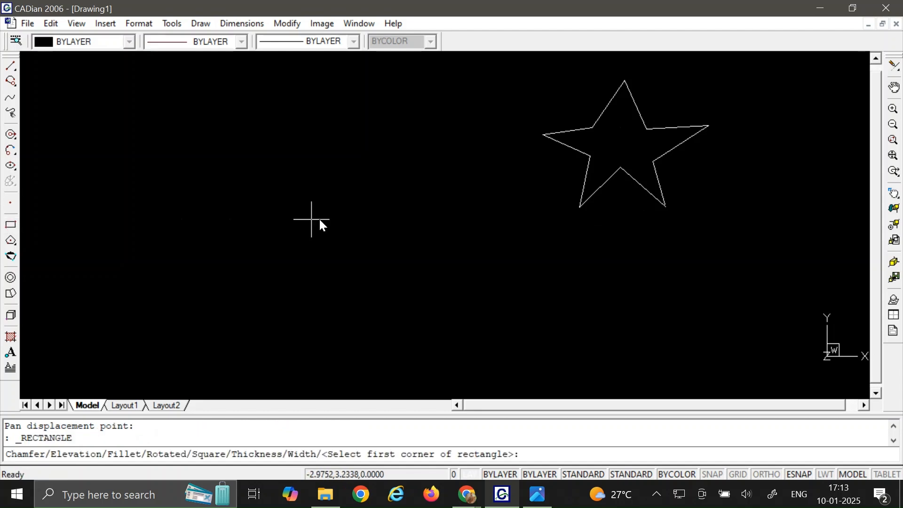
left_click(371, 233)
left_click(543, 170)
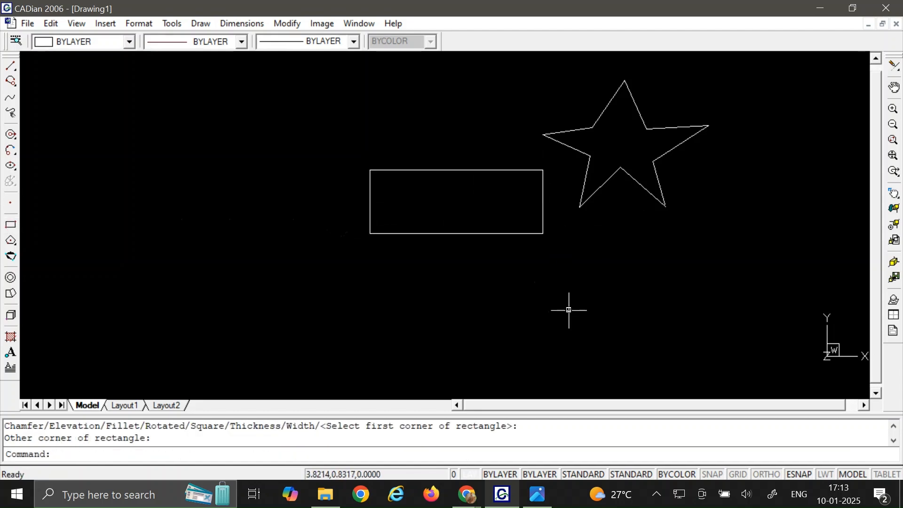
- Pan the view from a base point above the rectangle so both shapes move down and to the left
left_click(74, 24)
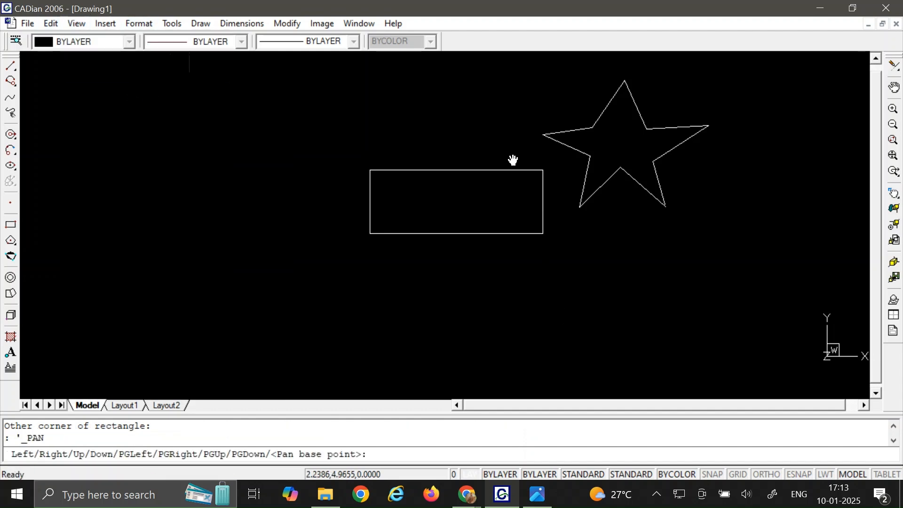
left_click(511, 140)
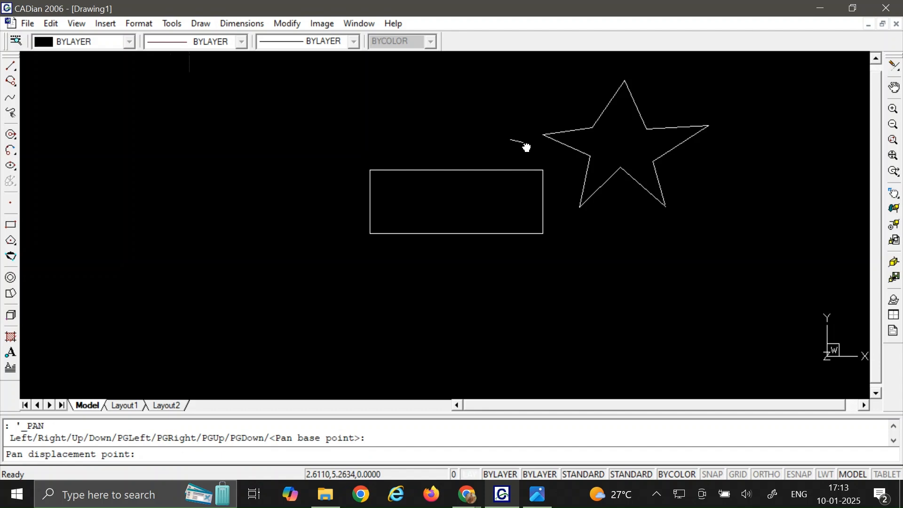
left_click(184, 259)
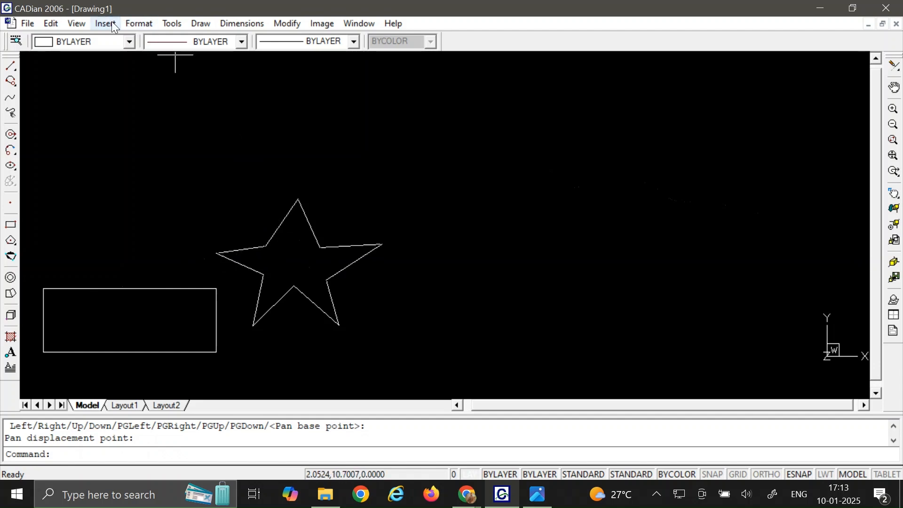
- Pan the view from a base point between the rectangle and star so both shapes move up and right, then nudge it slightly back
left_click(75, 23)
left_click(142, 93)
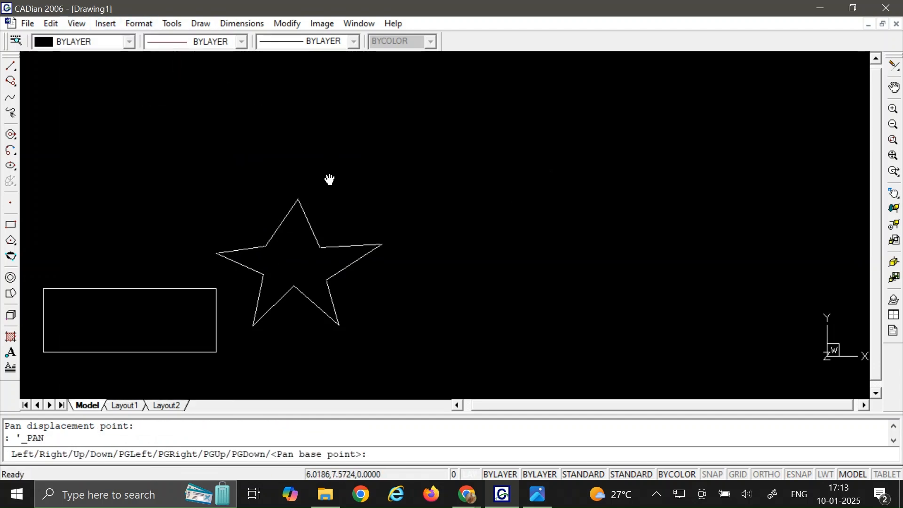
left_click(196, 267)
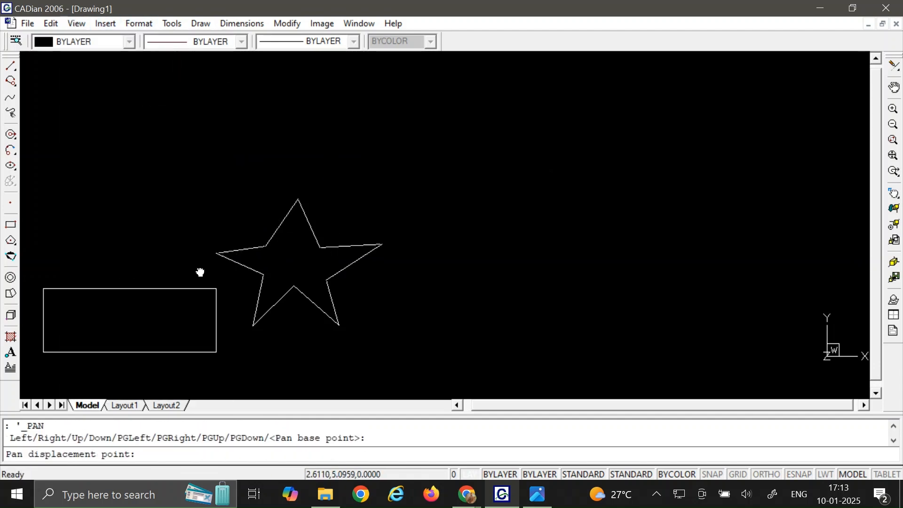
left_click(452, 204)
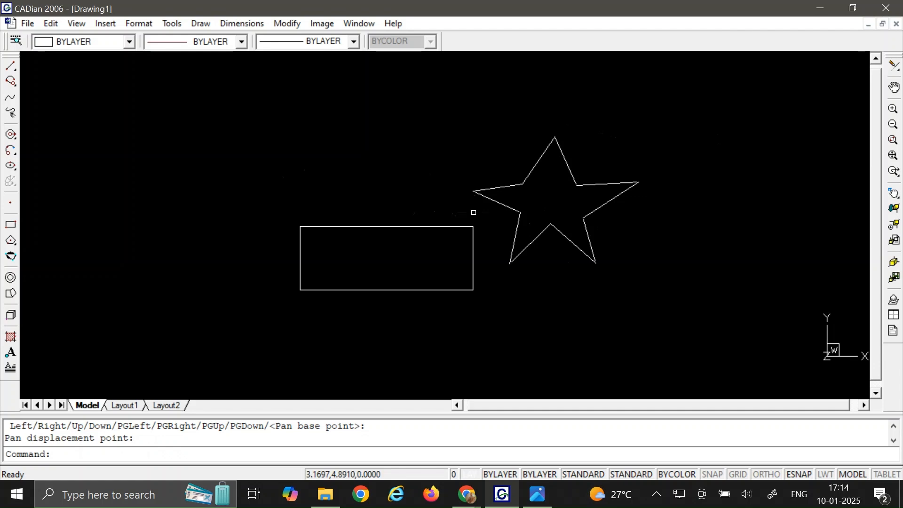
middle_click_drag(474, 213, 450, 204)
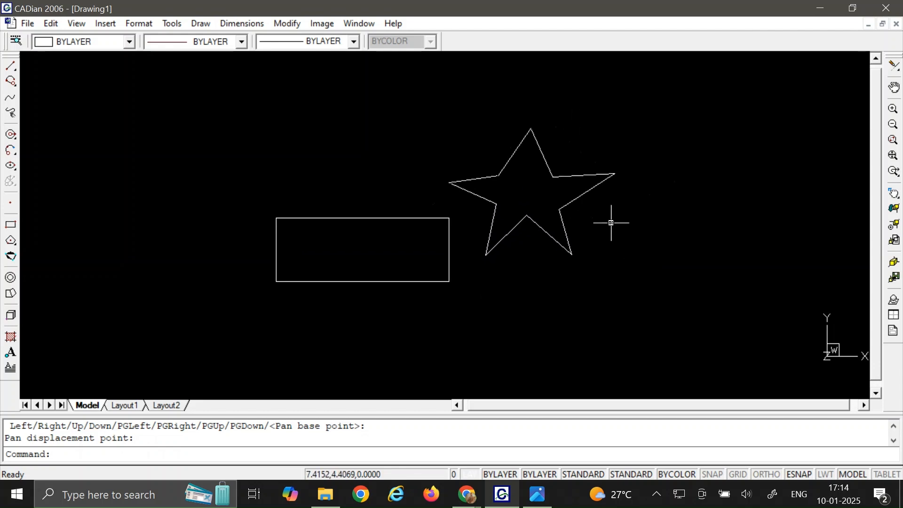
left_click(81, 23)
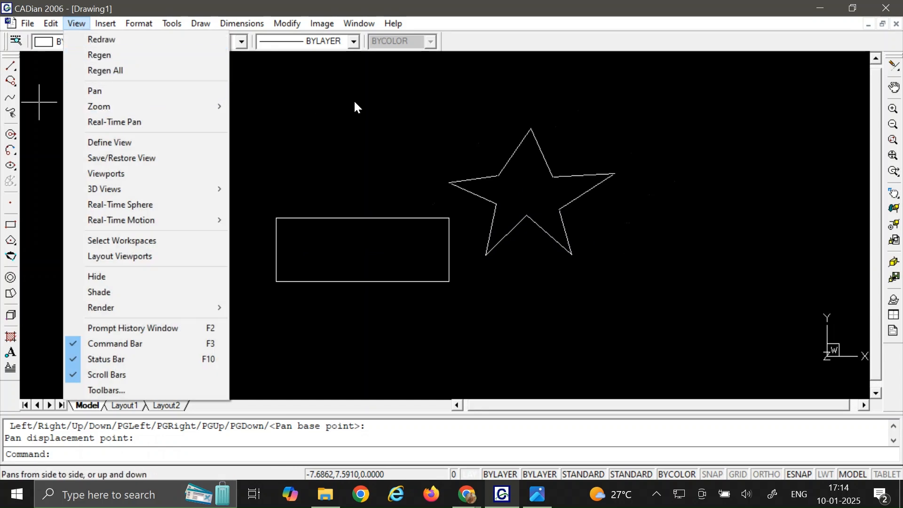
left_click(375, 154)
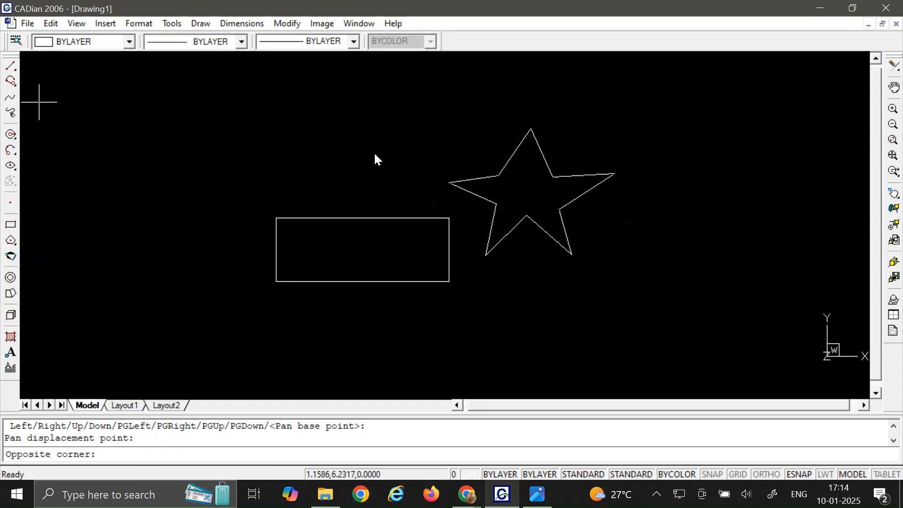
left_click(497, 272)
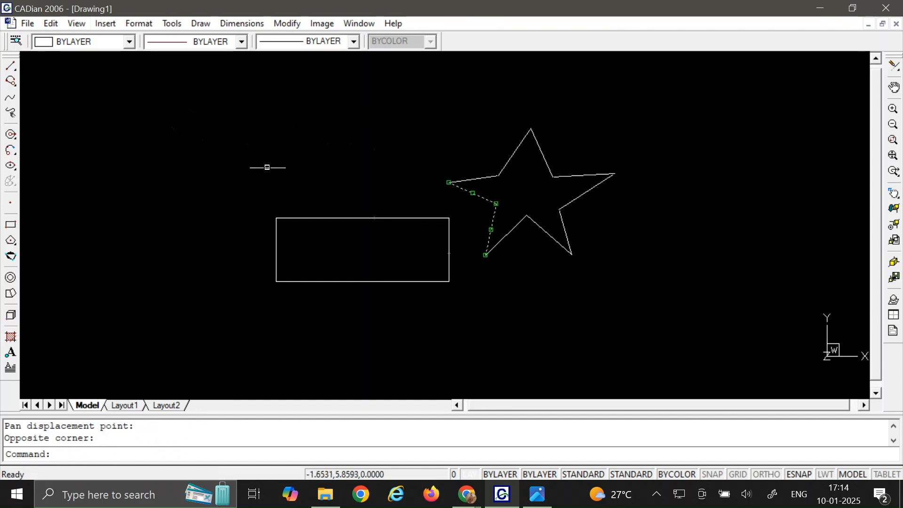
key("Escape")
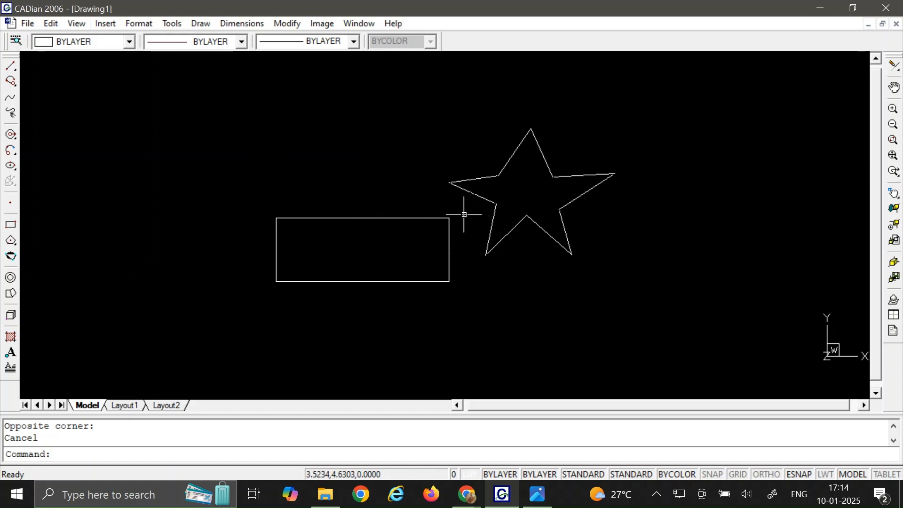
- Move the left edge of the star's top point from near its midpoint, up and to the left, away from the star
mouse_move(464, 215)
middle_mouse_down()
mouse_move(444, 228)
mouse_move(238, 161)
mouse_move(234, 132)
mouse_move(452, 250)
mouse_move(681, 235)
mouse_move(301, 147)
mouse_move(441, 293)
mouse_move(456, 212)
mouse_move(444, 213)
middle_mouse_up()
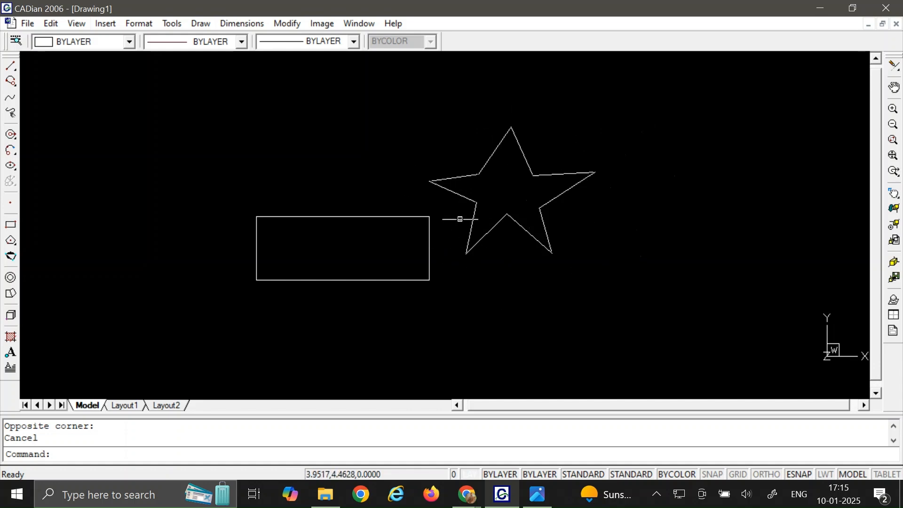
left_click(487, 161)
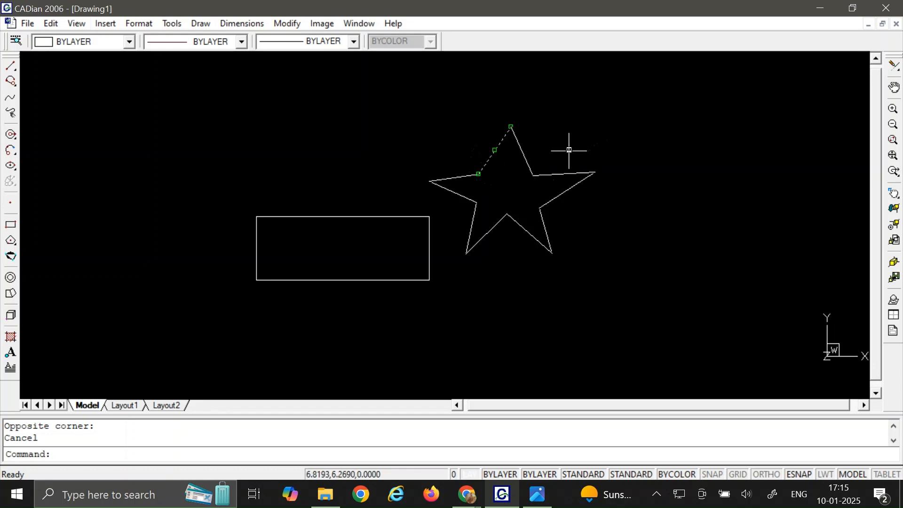
key("Escape")
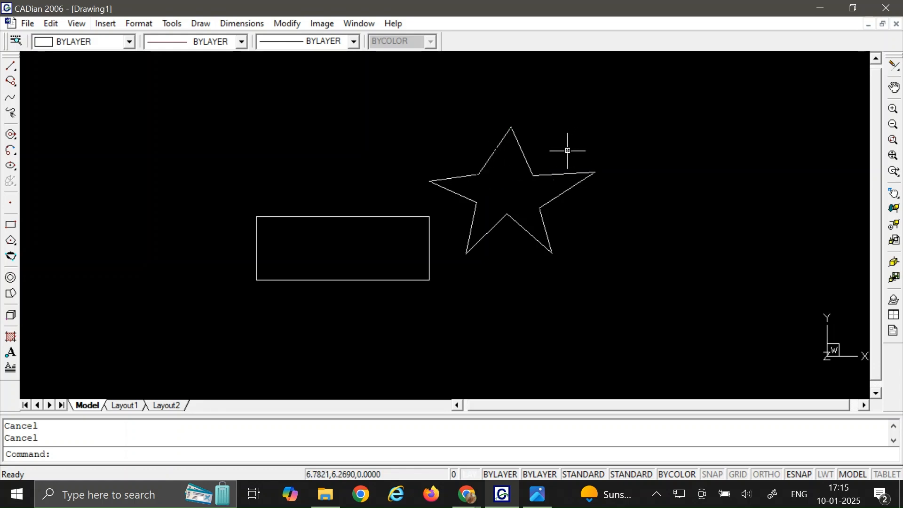
left_click(491, 160)
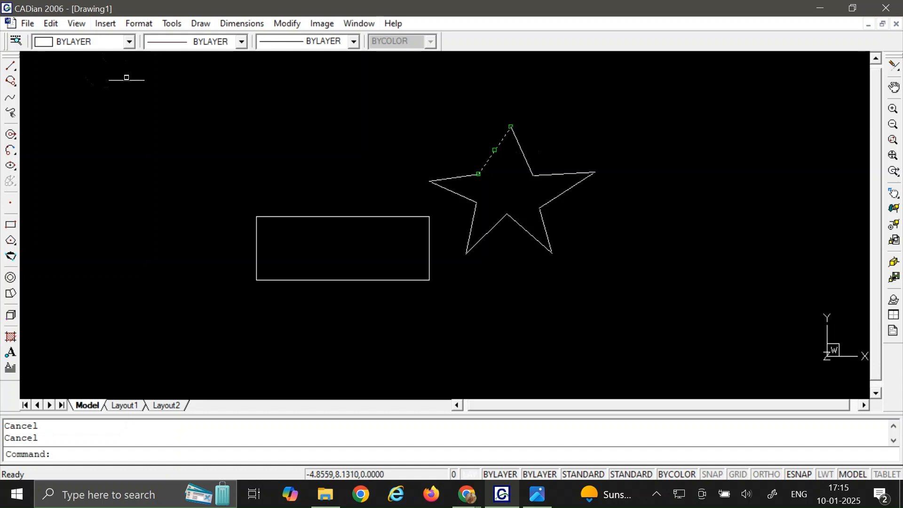
right_click(490, 158)
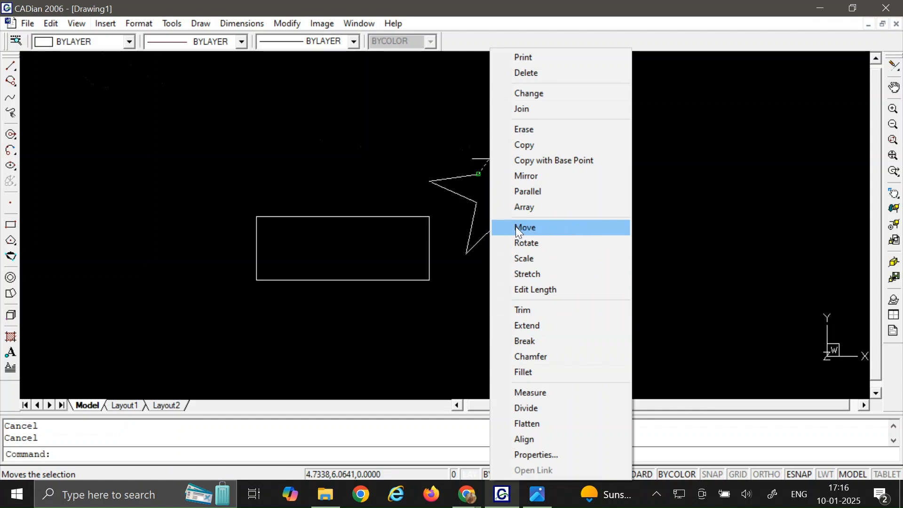
left_click(542, 228)
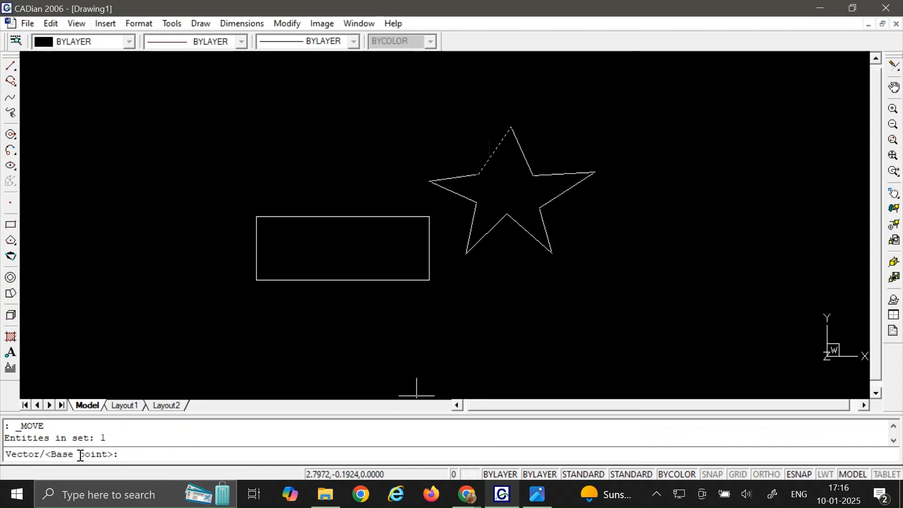
left_click(492, 156)
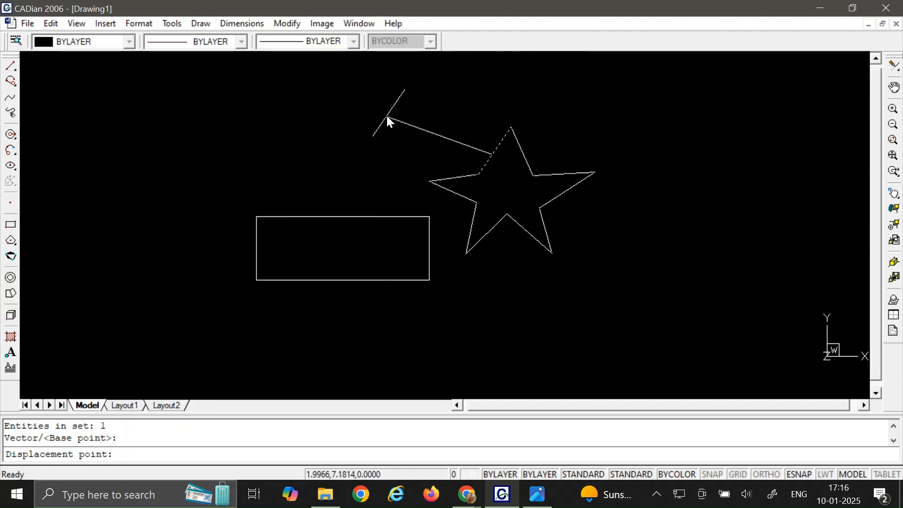
left_click(440, 129)
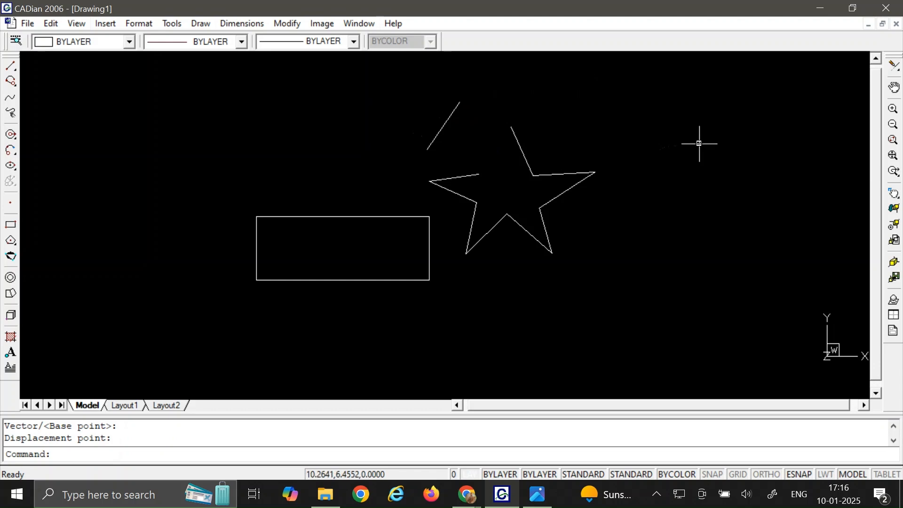
- Move the detached line from near its midpoint back into the gap at the left side of the star's top point
left_click(443, 128)
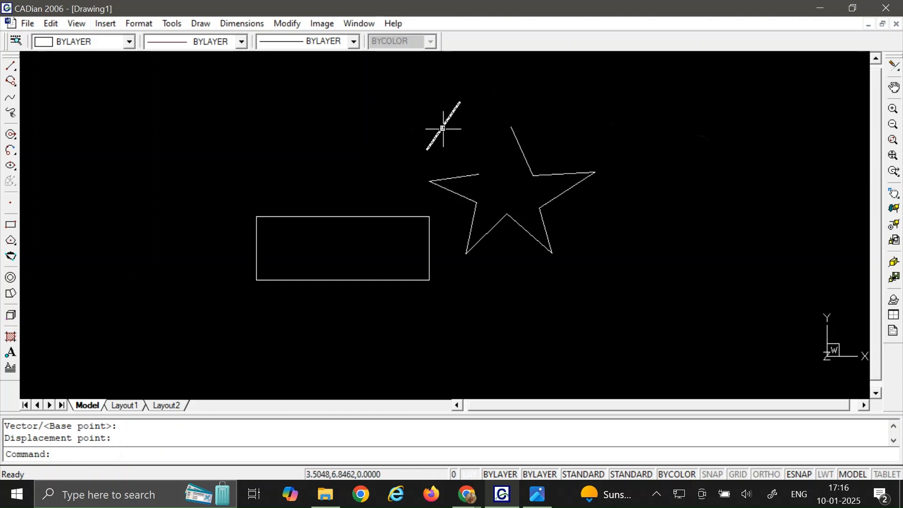
key("Escape")
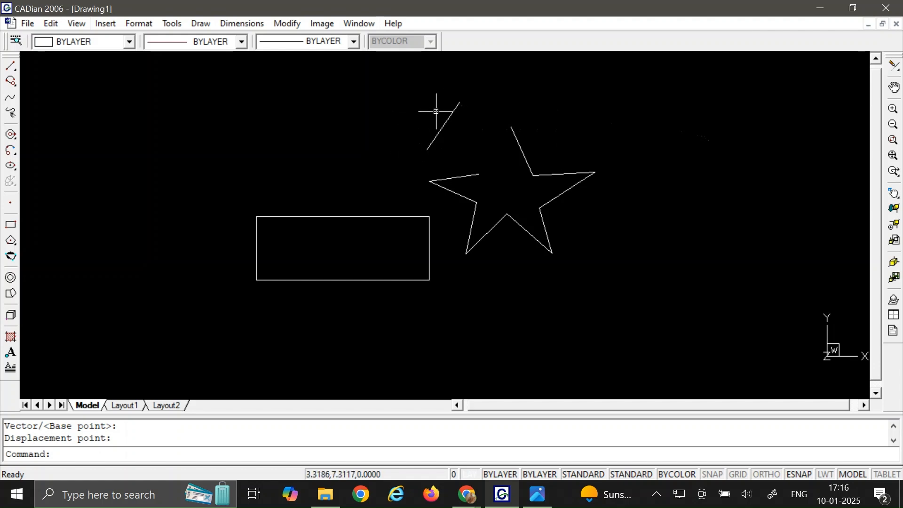
left_click(443, 125)
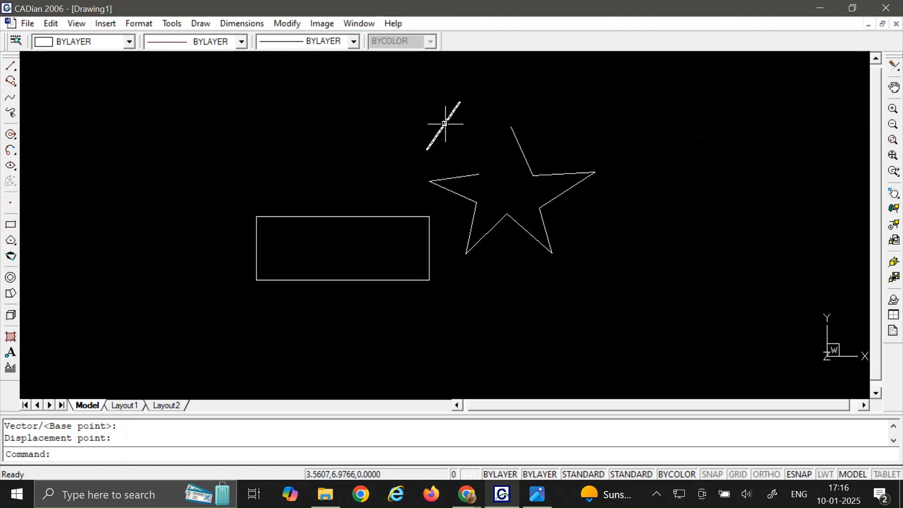
left_click(444, 124)
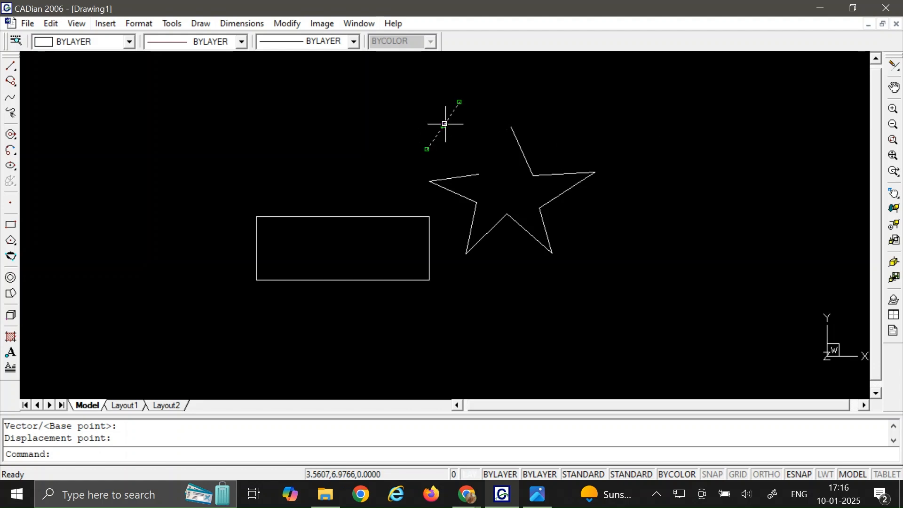
left_click(291, 25)
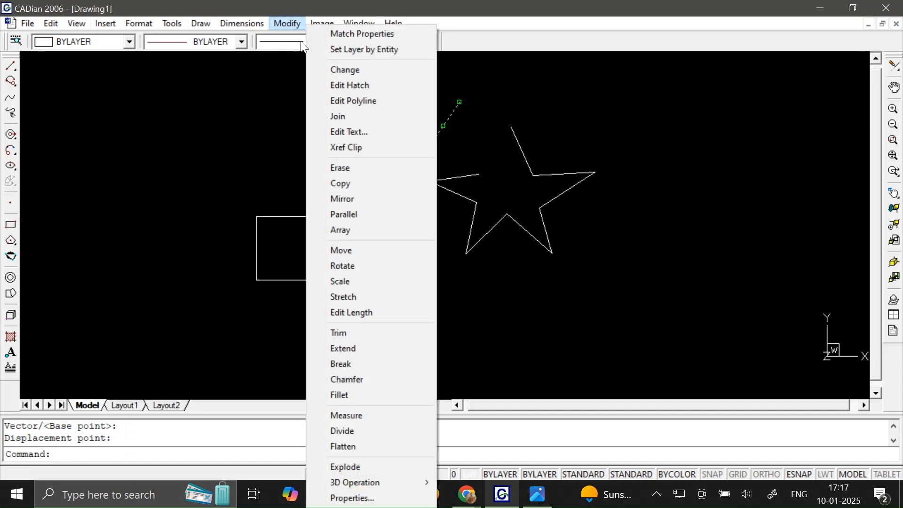
left_click(387, 251)
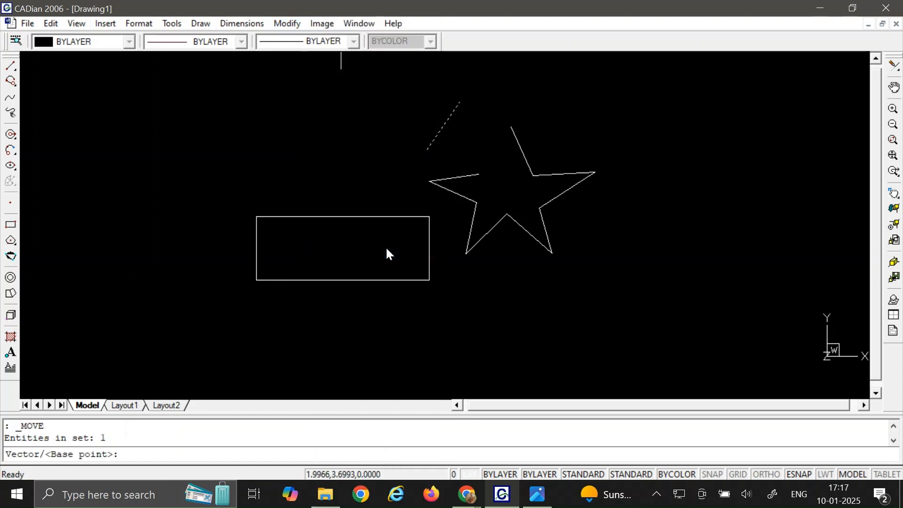
left_click(444, 127)
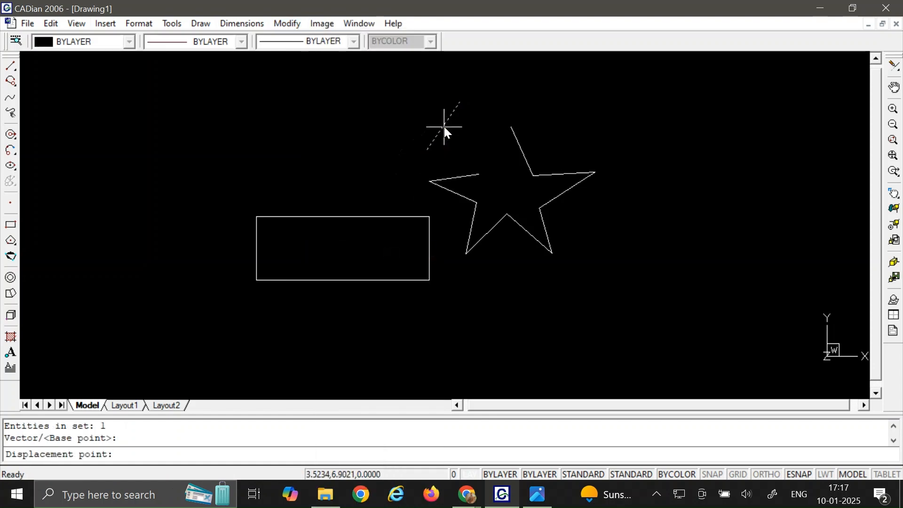
left_click(494, 151)
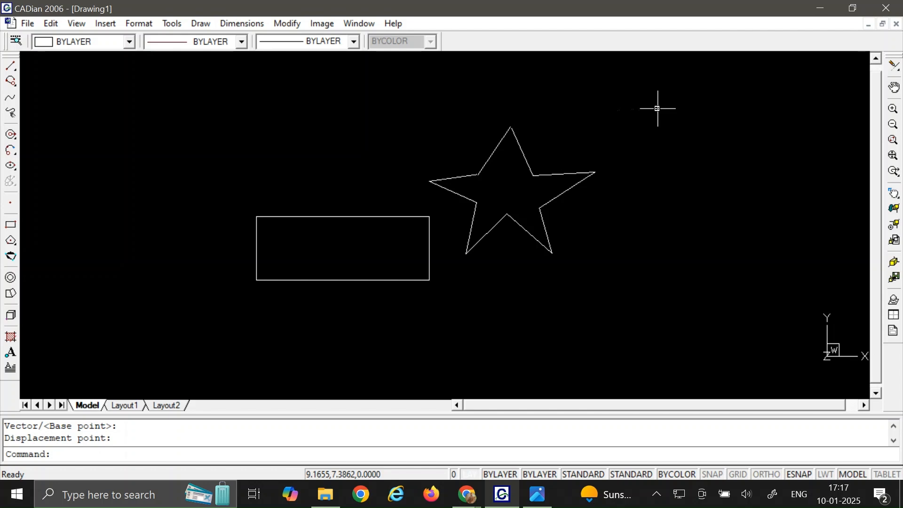
- Cut the left edge of the star's top point to the clipboard and paste it above the rectangle's left part
left_click(494, 153)
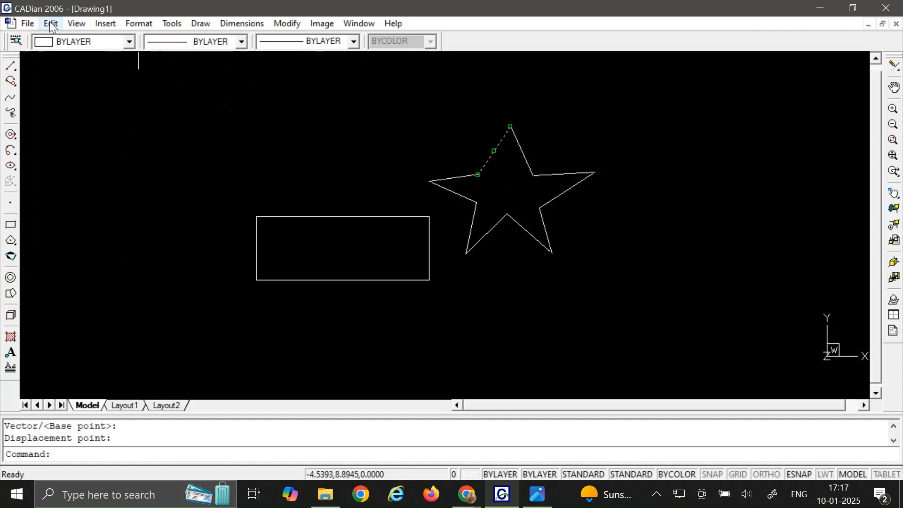
left_click(52, 24)
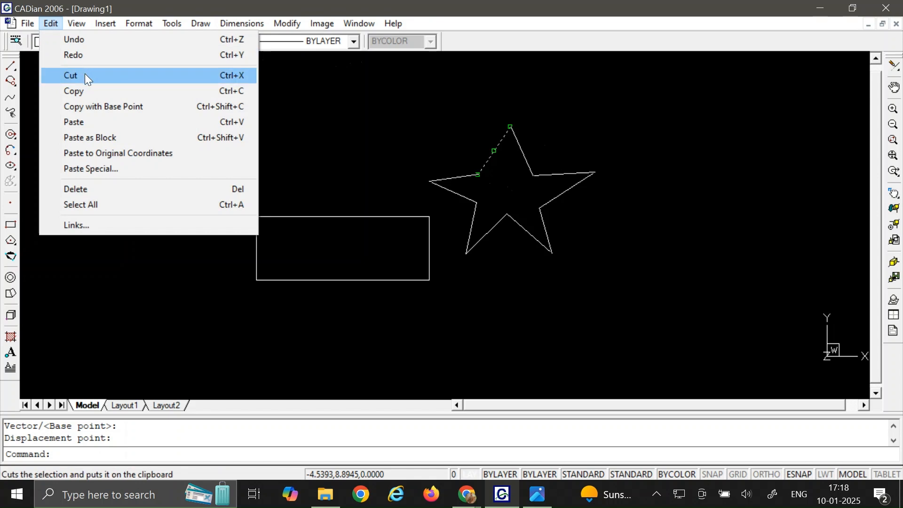
left_click(85, 75)
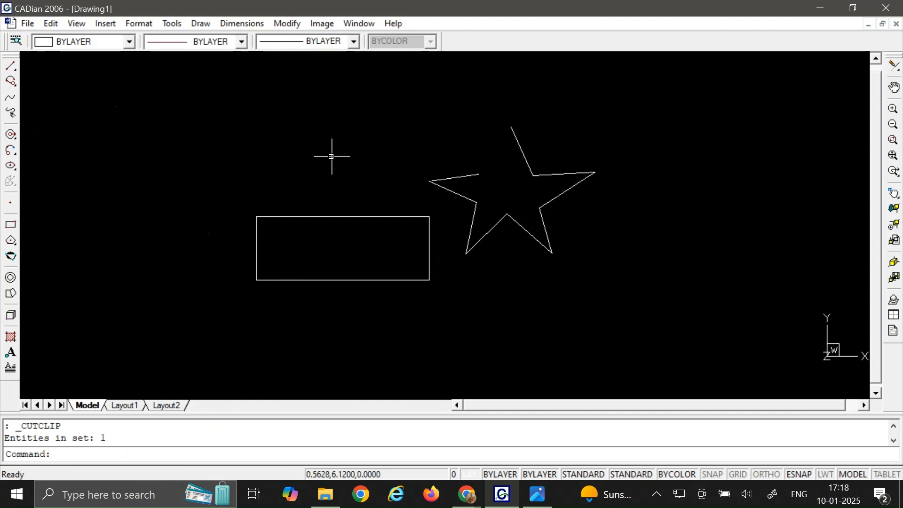
left_click(55, 22)
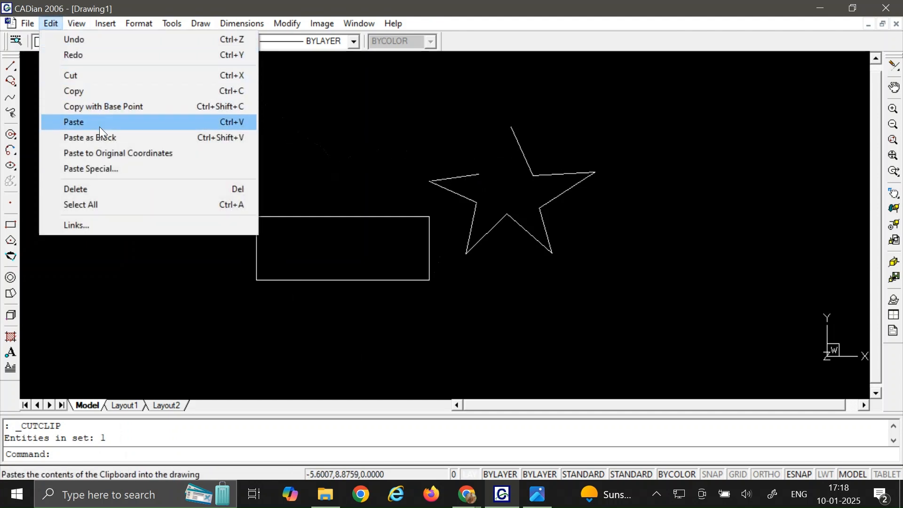
left_click(100, 126)
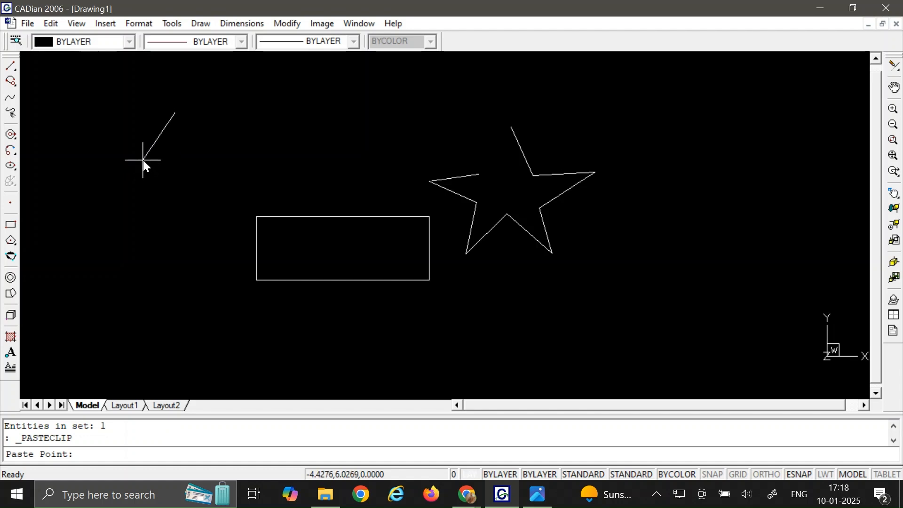
left_click(273, 151)
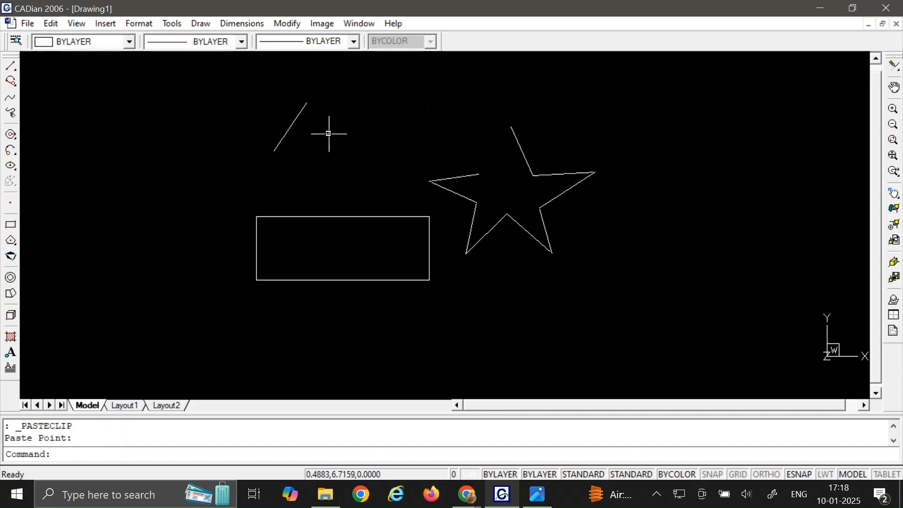
- Copy the loose line above the rectangle to the clipboard and paste it into the gap at the left side of the star's top point
left_click(296, 122)
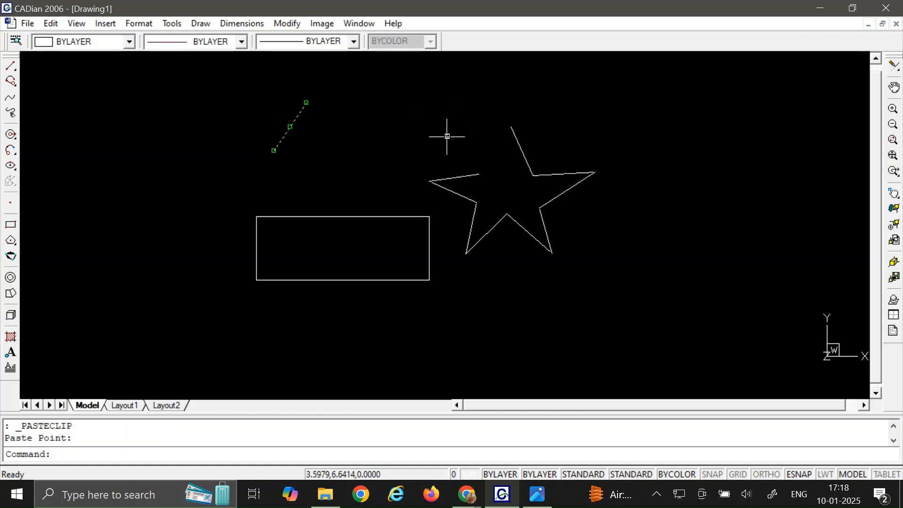
left_click(49, 25)
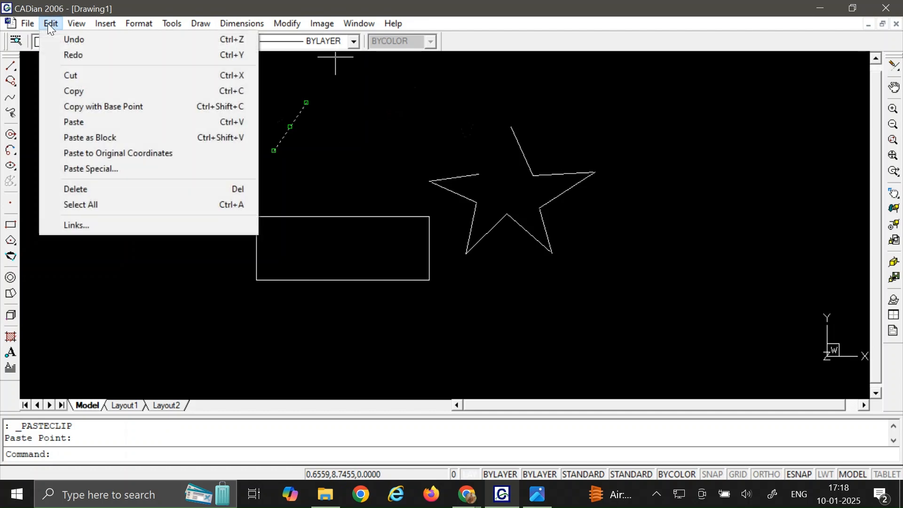
left_click(94, 91)
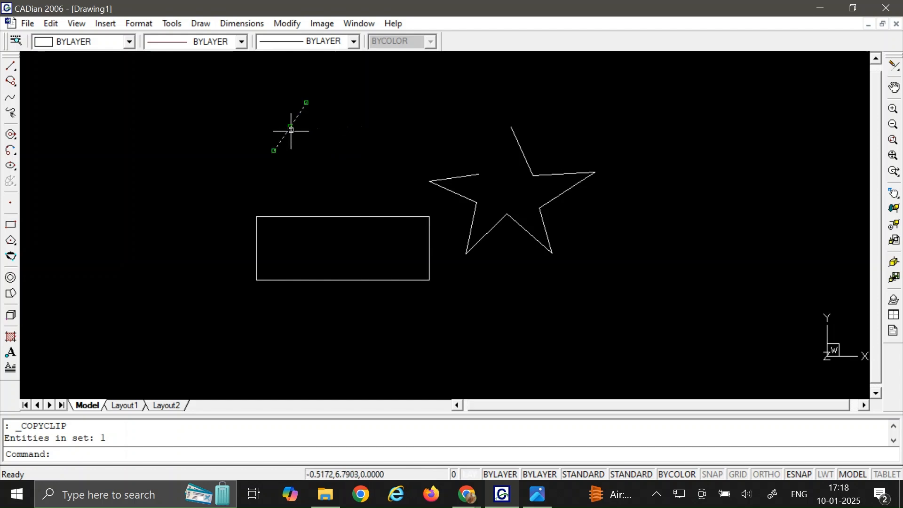
key("Escape")
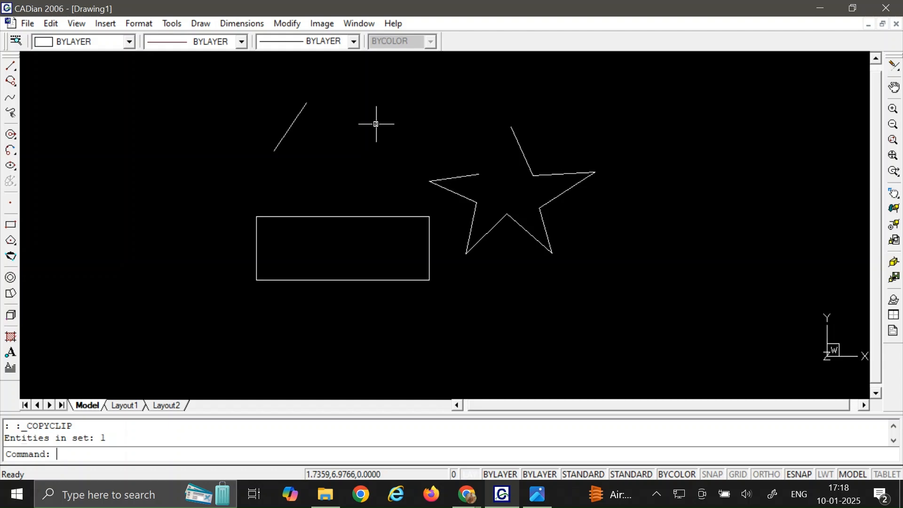
left_click(44, 27)
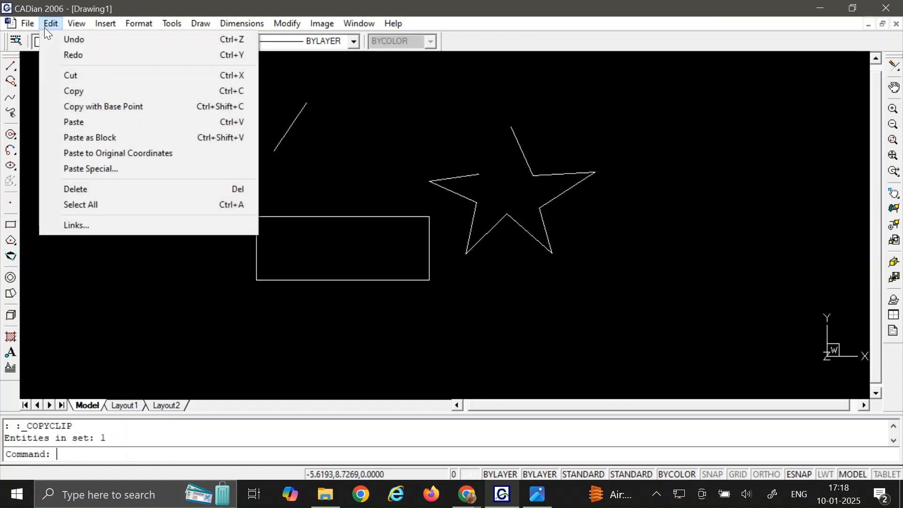
left_click(92, 122)
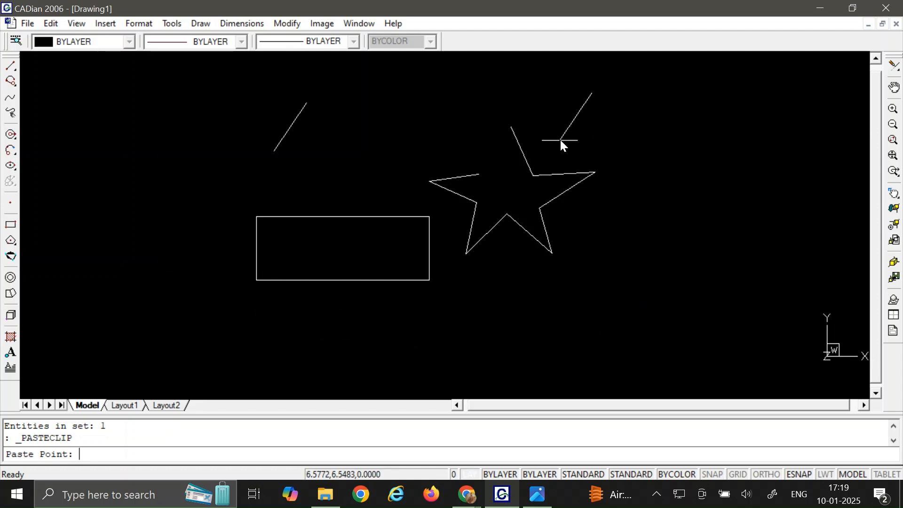
left_click(478, 175)
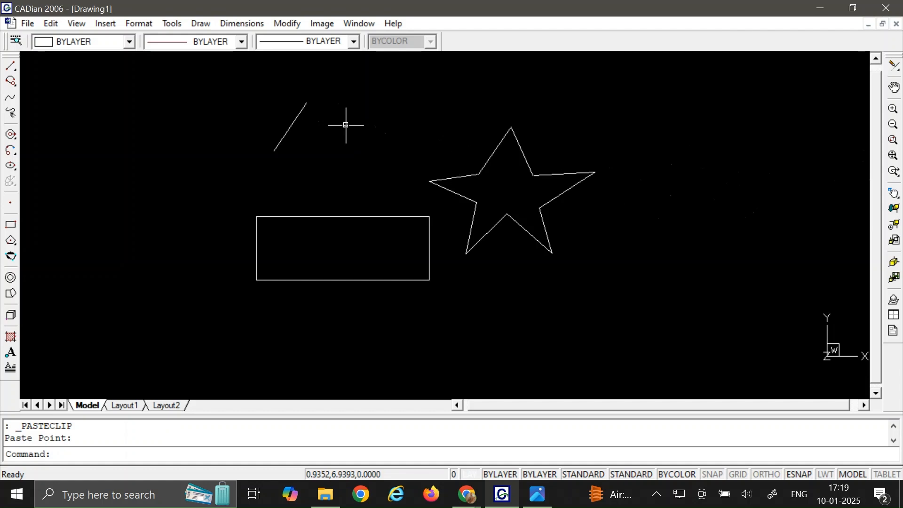
left_click(291, 128)
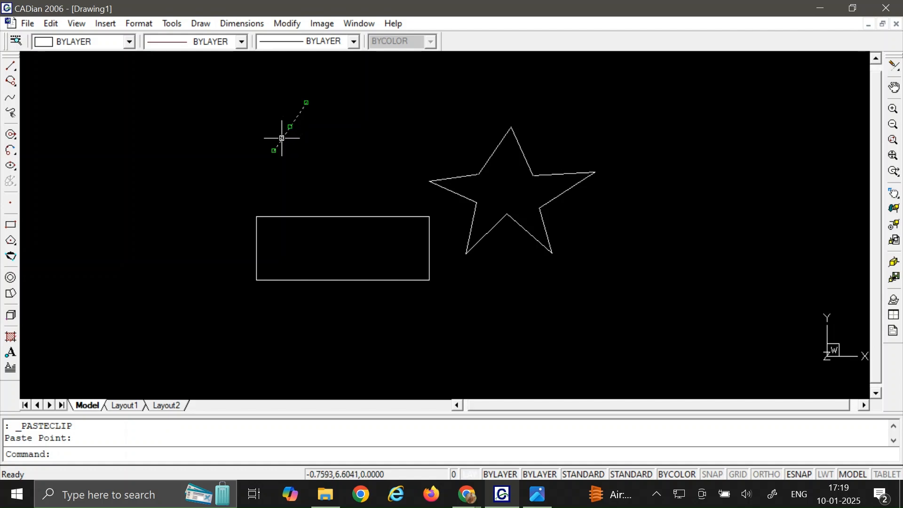
right_click(282, 138)
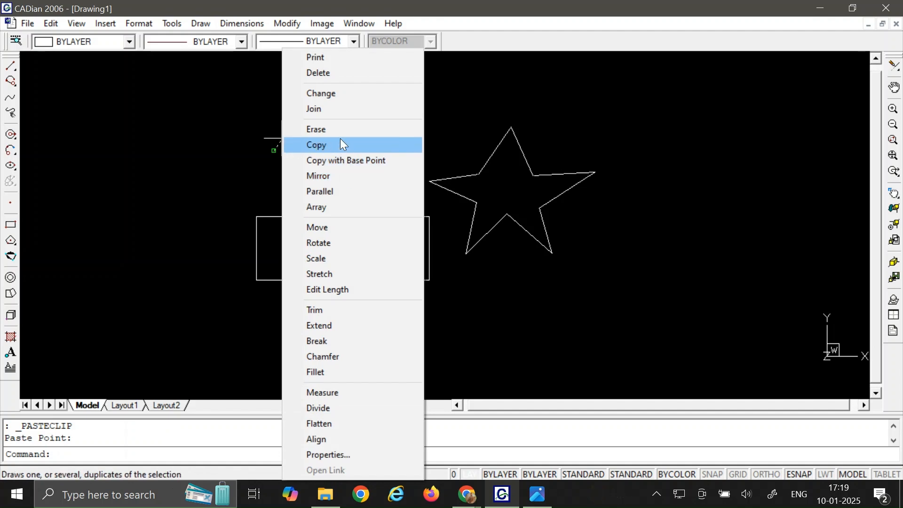
left_click(175, 147)
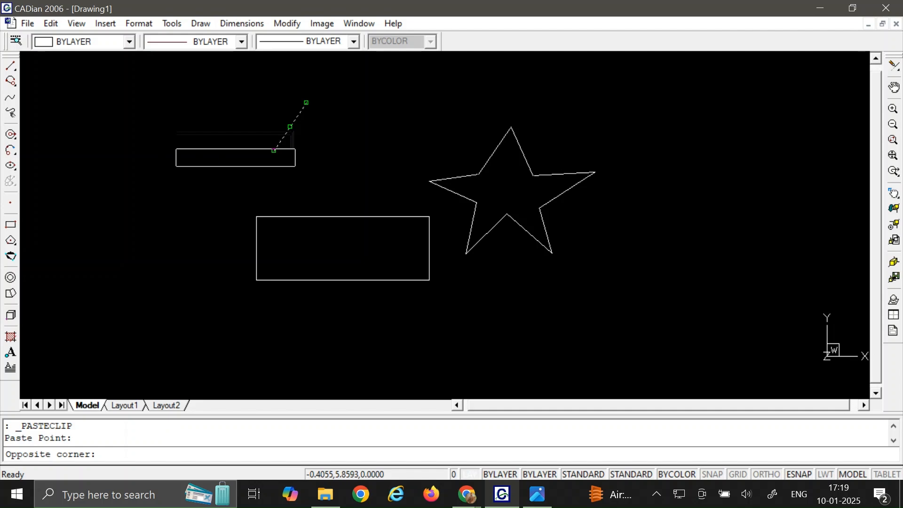
key("Escape")
key("Escape")
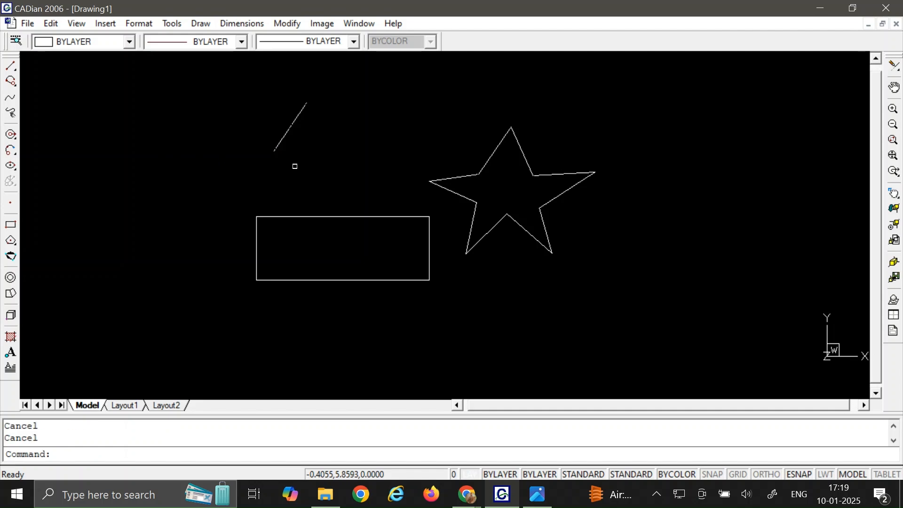
left_click(52, 23)
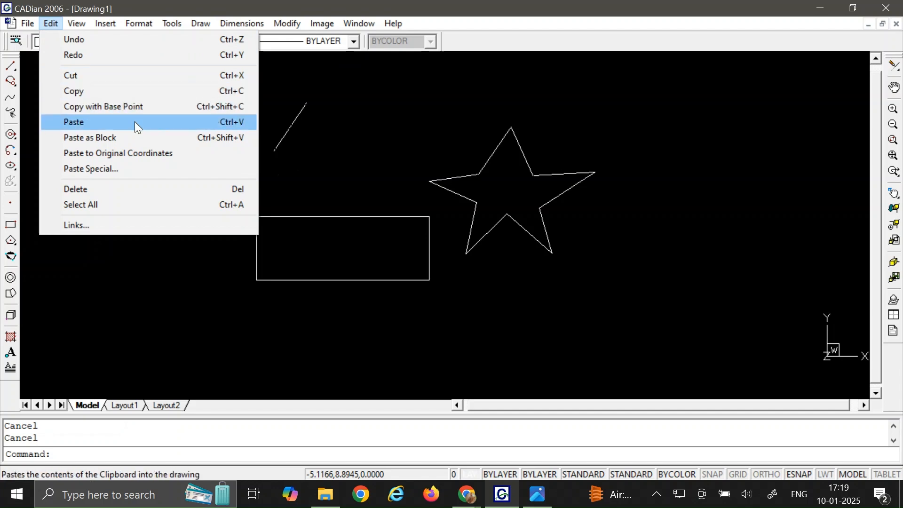
left_click(424, 98)
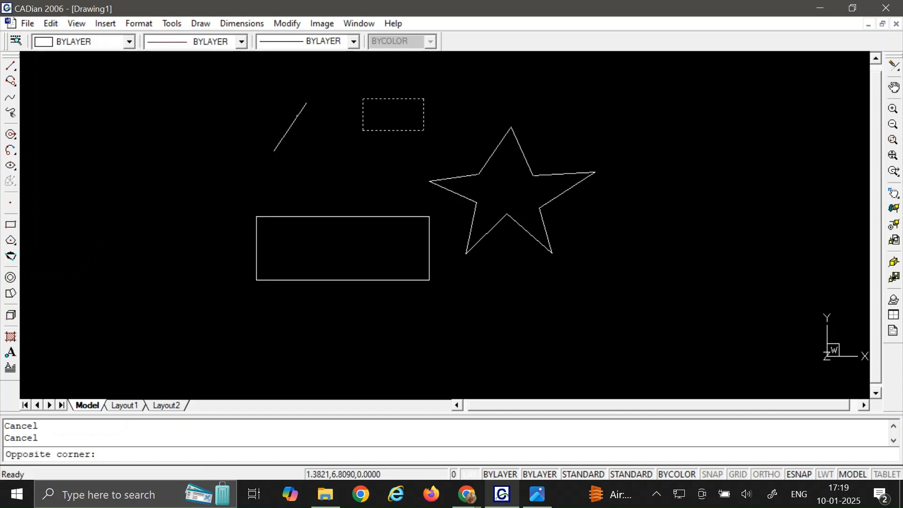
left_click(362, 130)
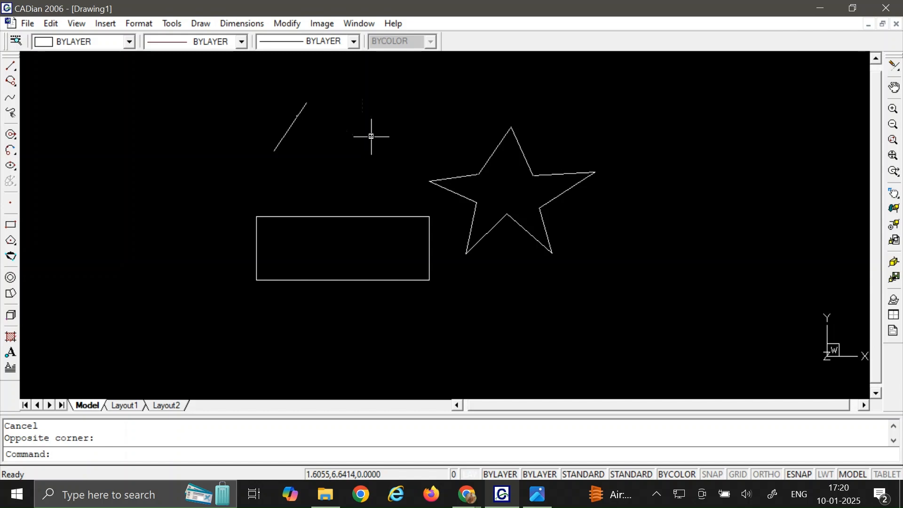
- Copy the loose line above the rectangle to the clipboard and paste it with its lower end at the rectangle's lower-left corner
left_click(294, 125)
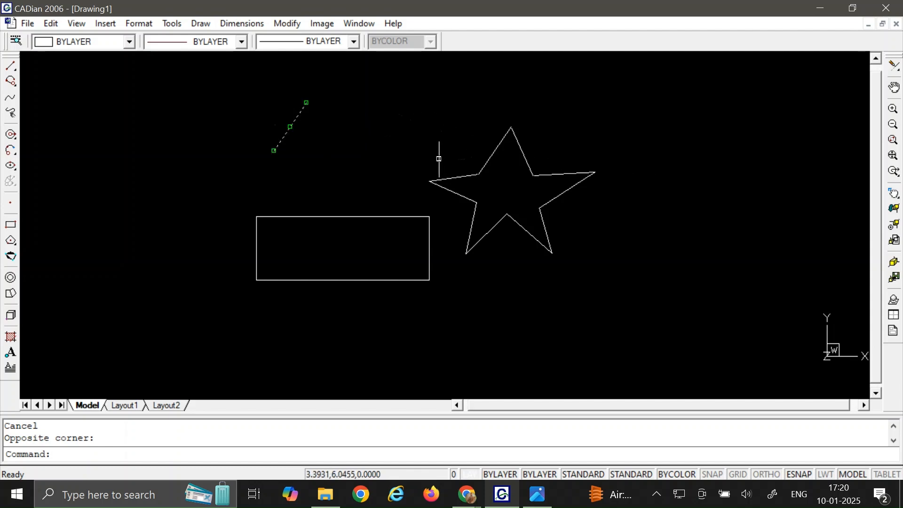
key("ctrl+c")
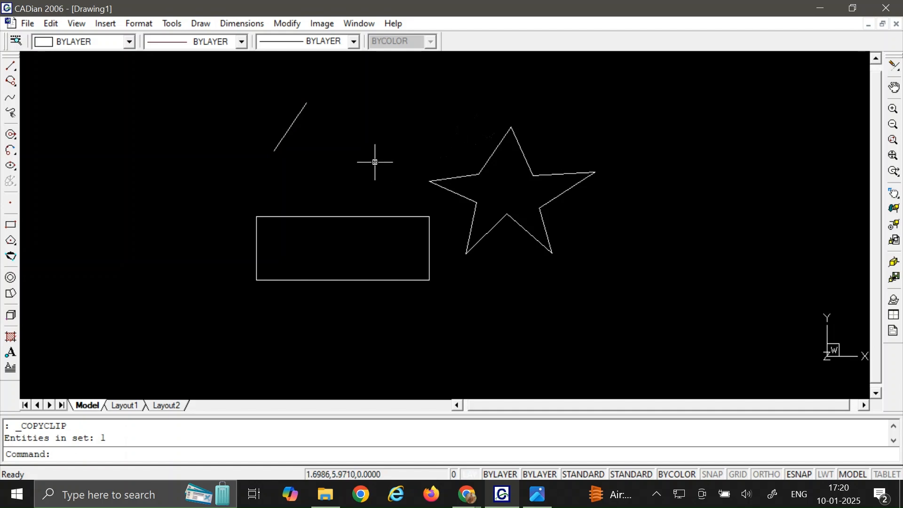
key("ctrl+v")
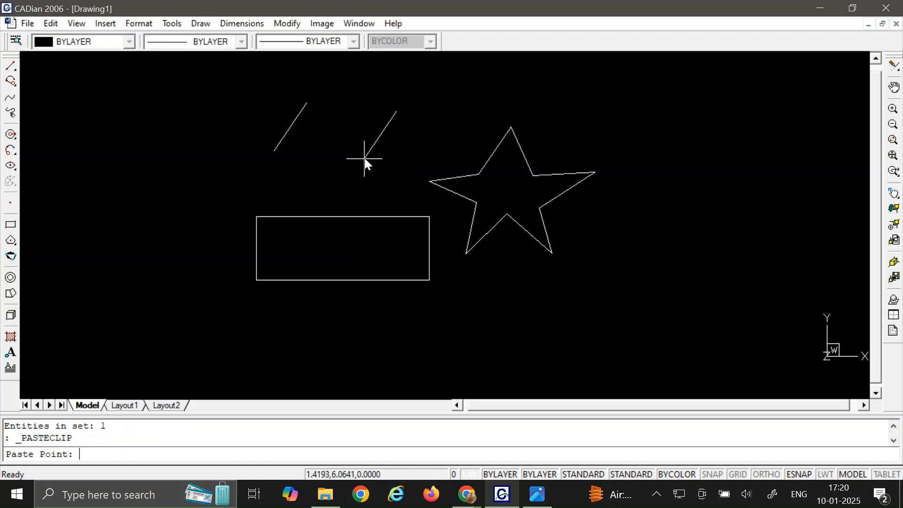
left_click(258, 281)
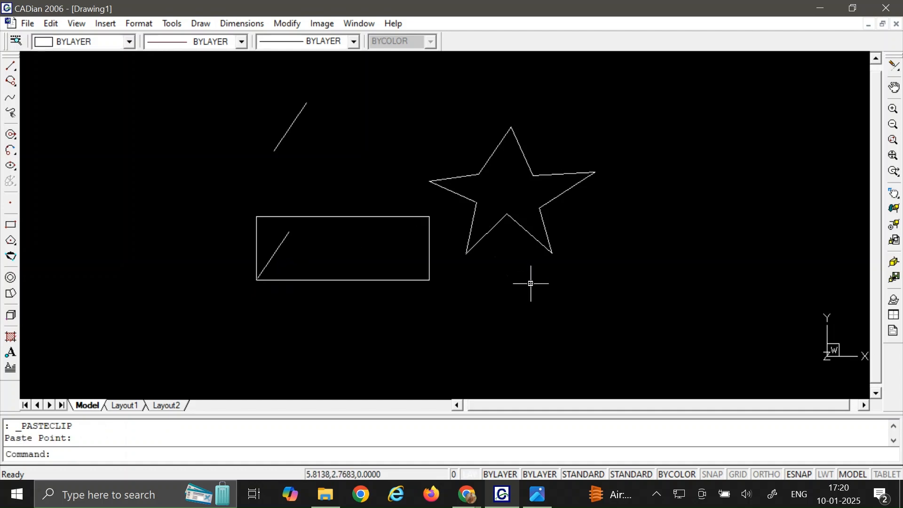